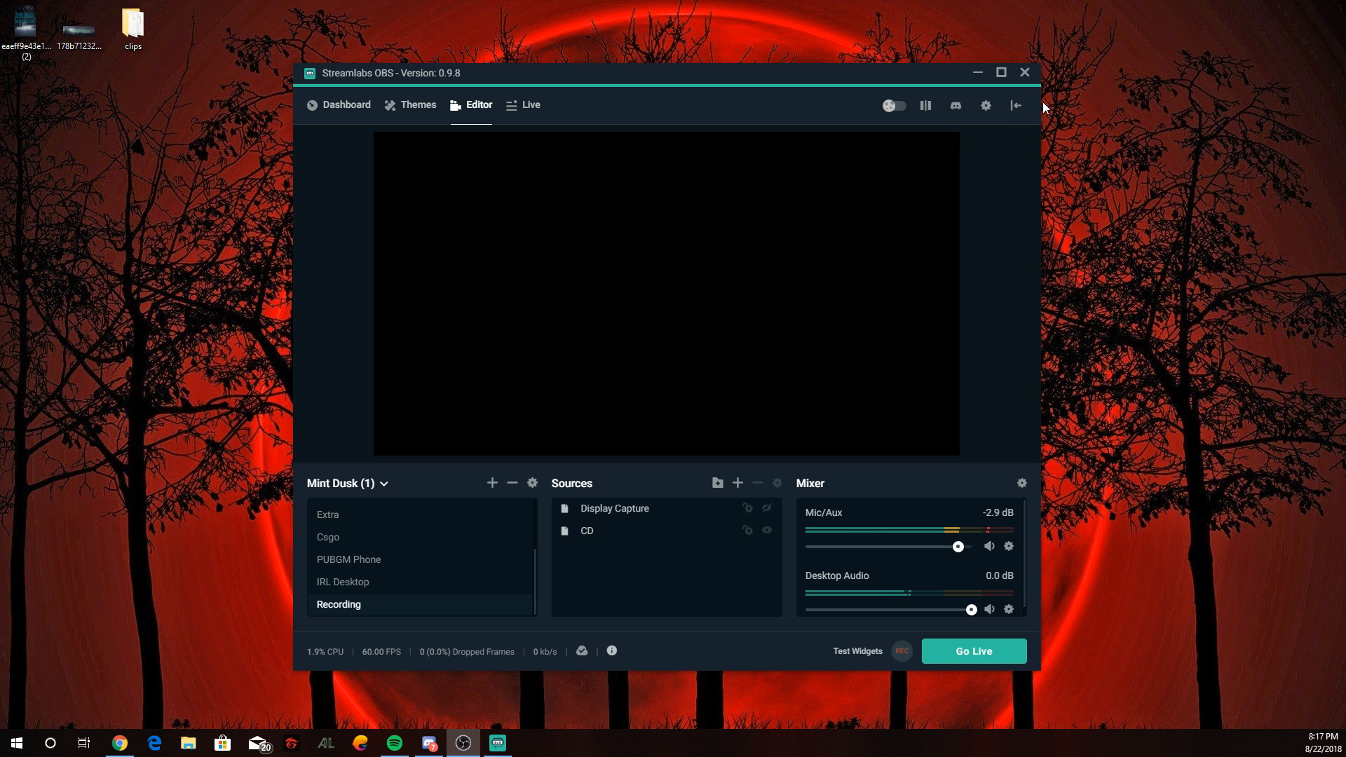
# Open the settings and review the General options and the Stream service, server and key fields
pyautogui.click(986, 106)
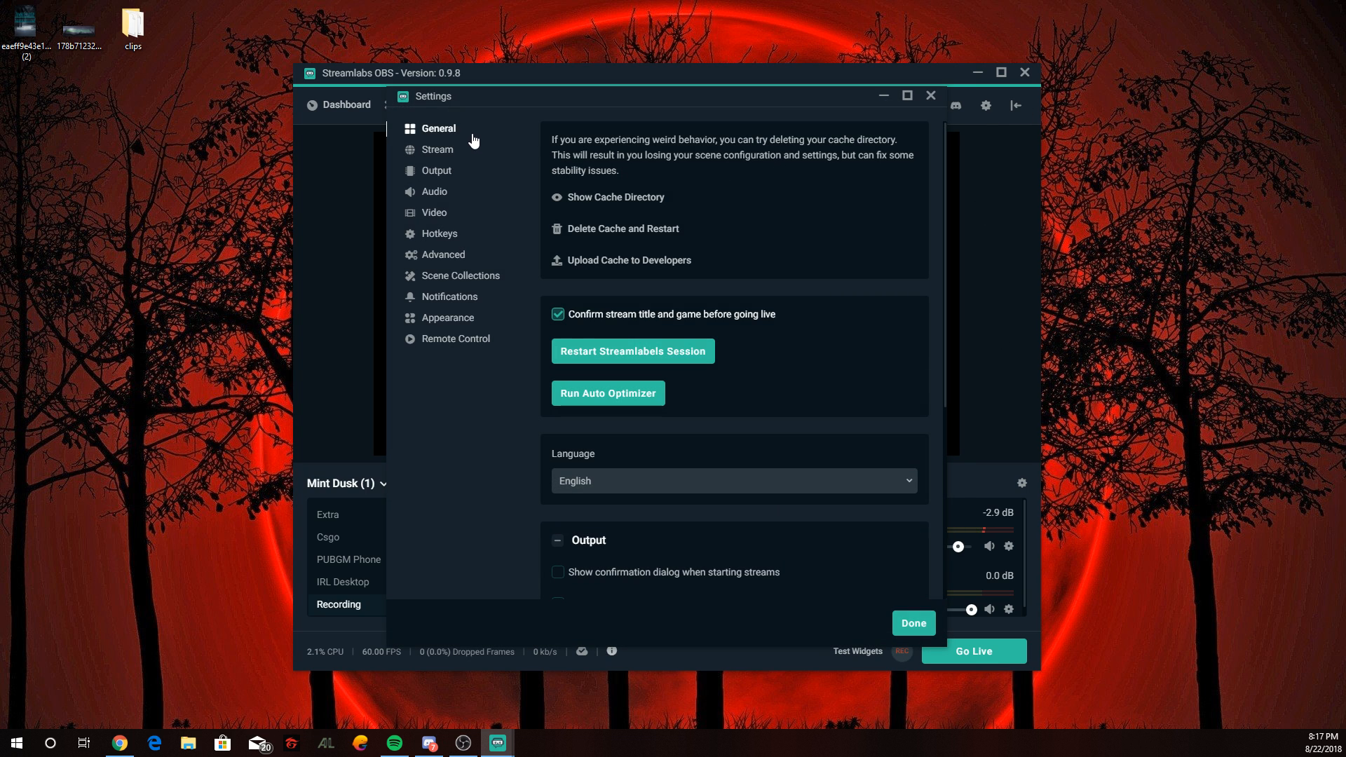
pyautogui.scroll(-1, 778, 377)
pyautogui.scroll(-5, 780, 366)
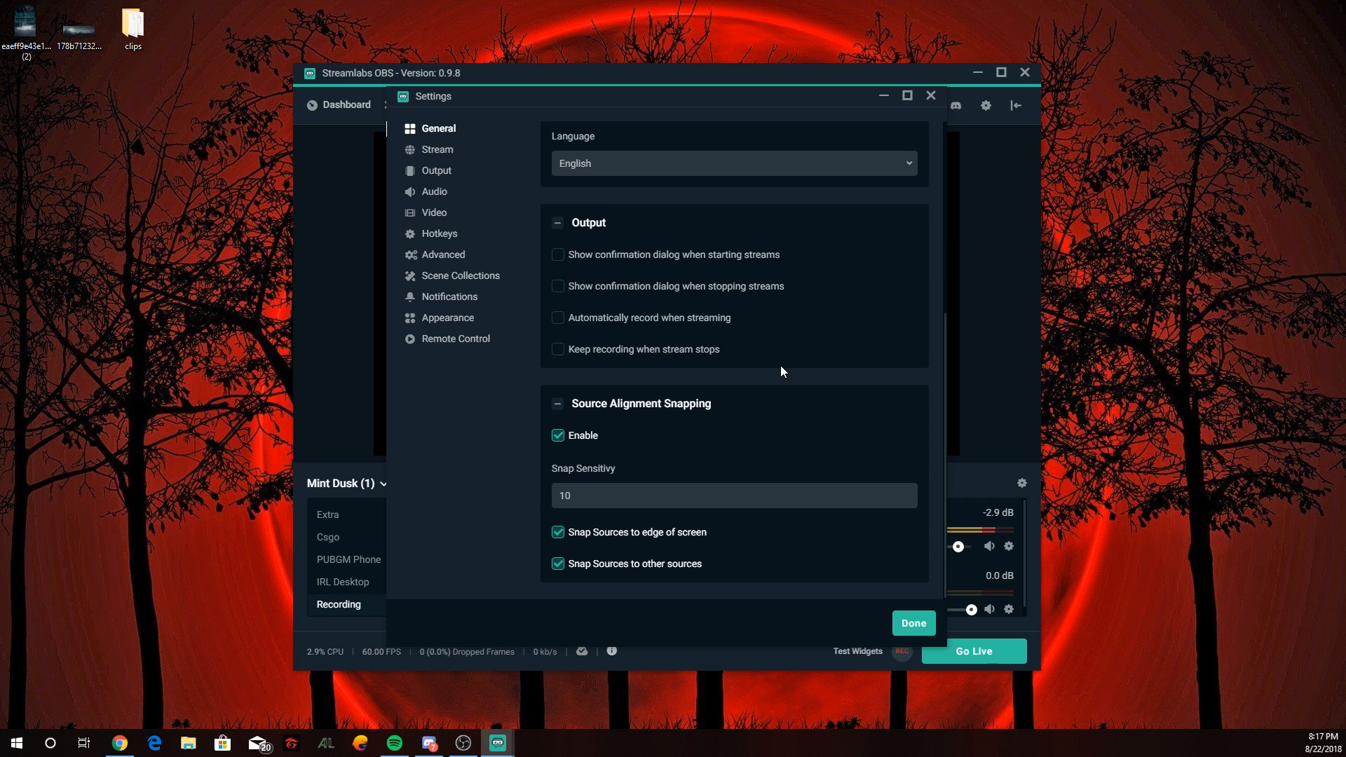
pyautogui.scroll(6, 757, 419)
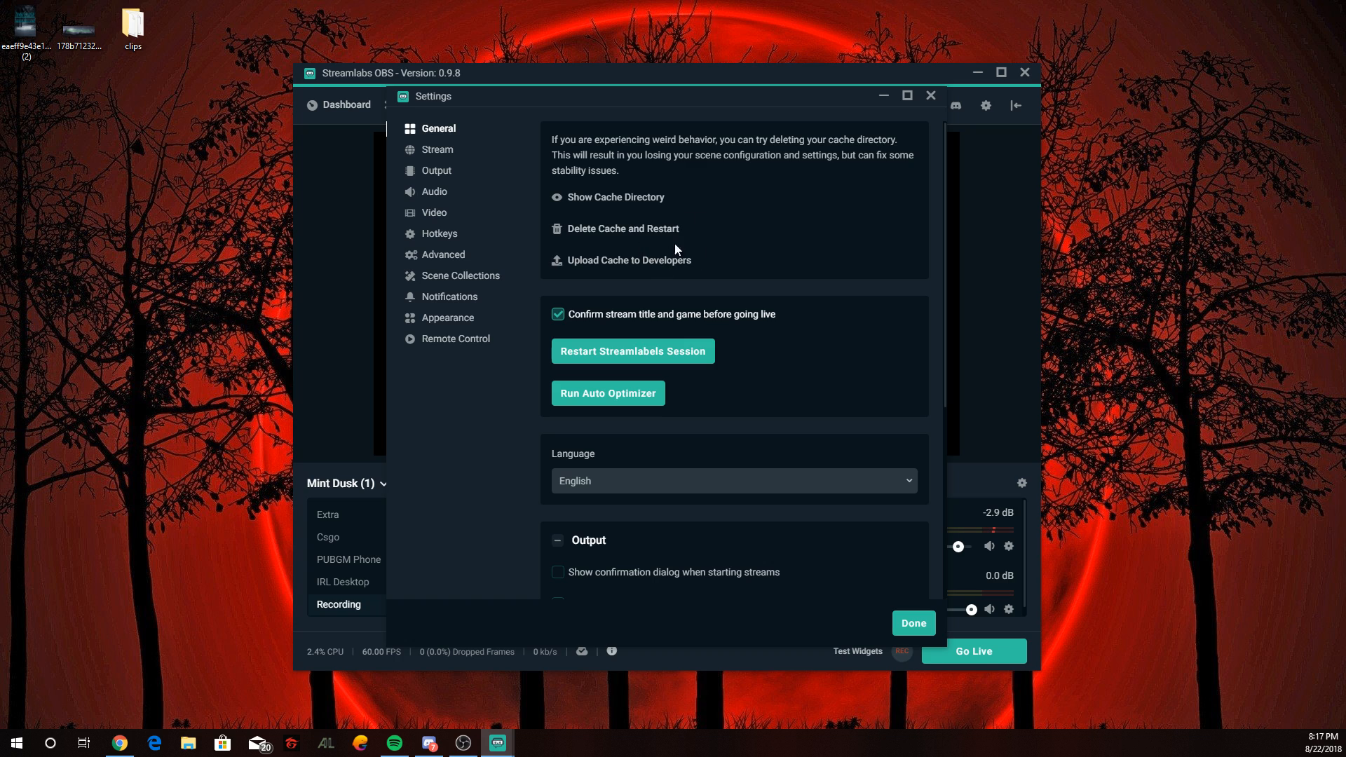
pyautogui.click(446, 152)
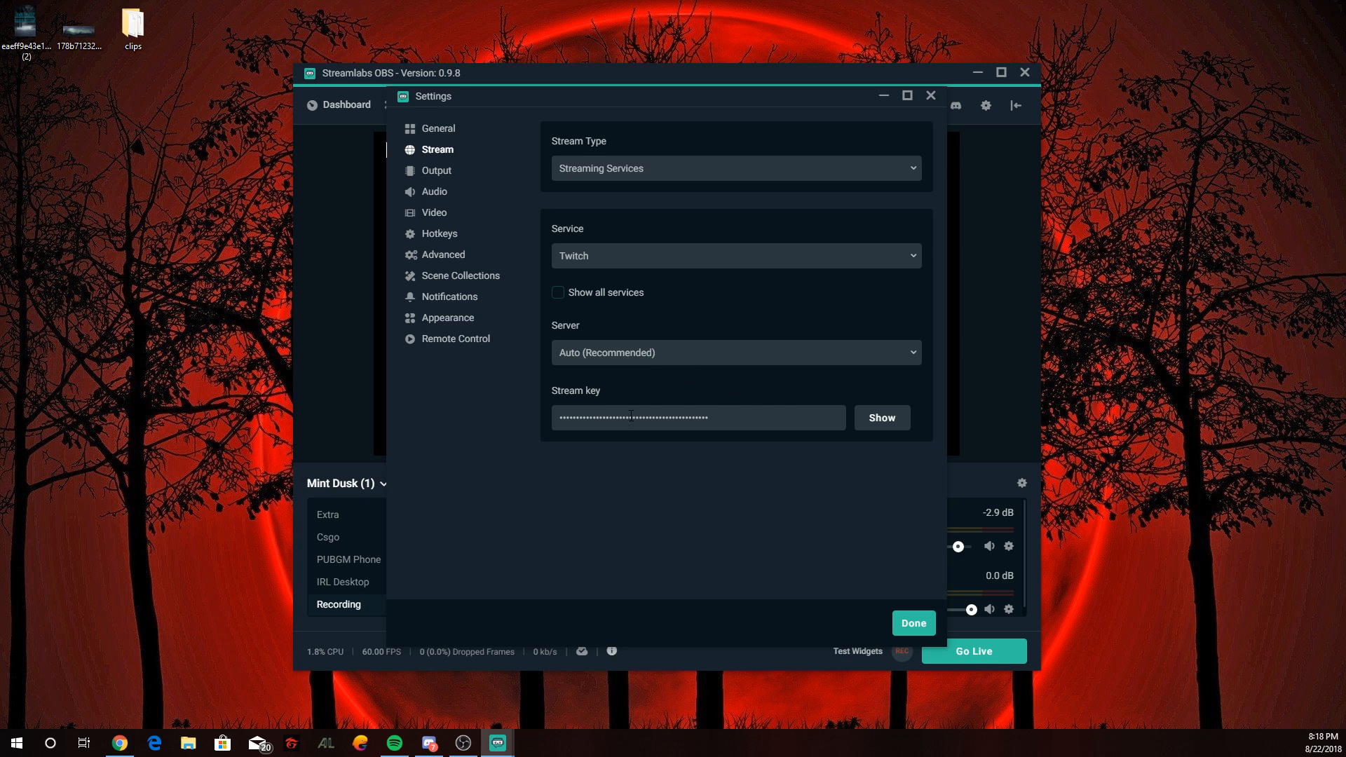
# Set the streaming encoder to Software (x264) in the Output settings
pyautogui.click(438, 171)
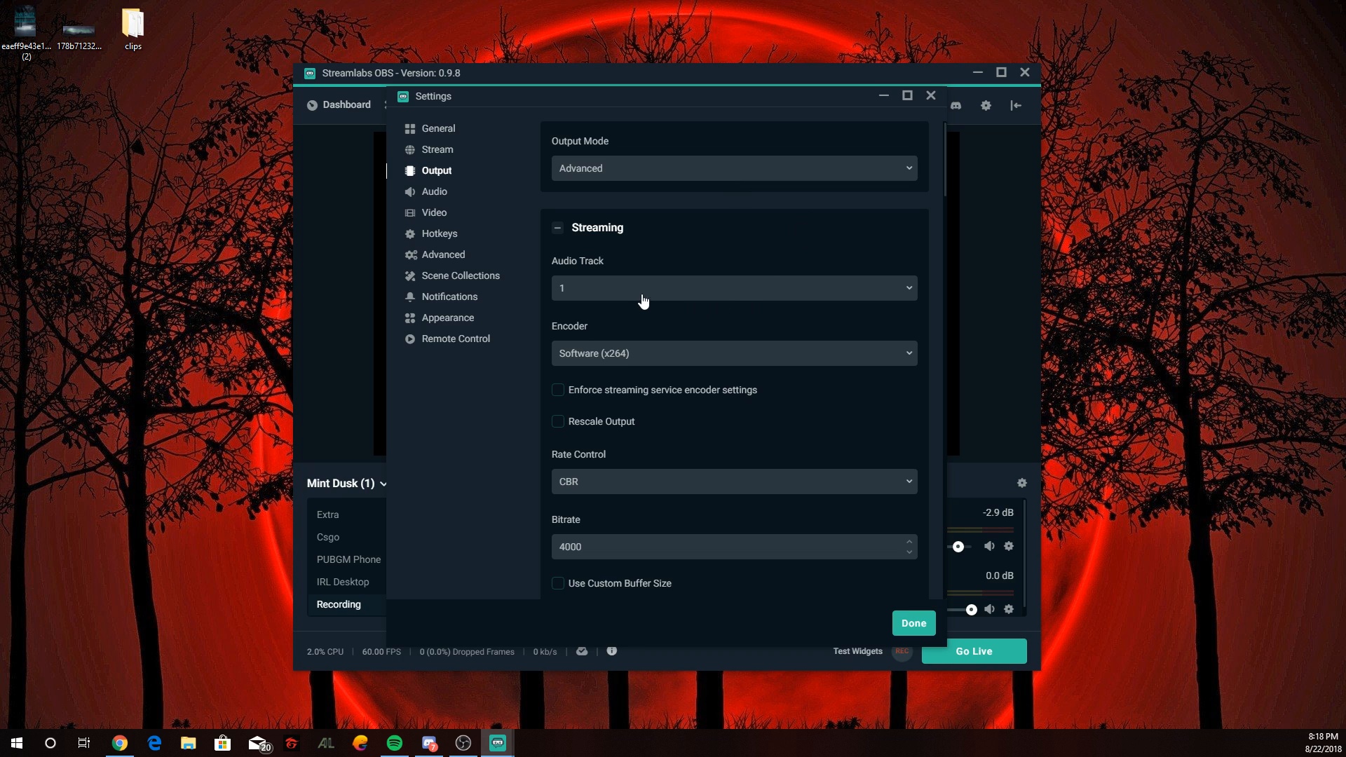
pyautogui.scroll(-1, 630, 315)
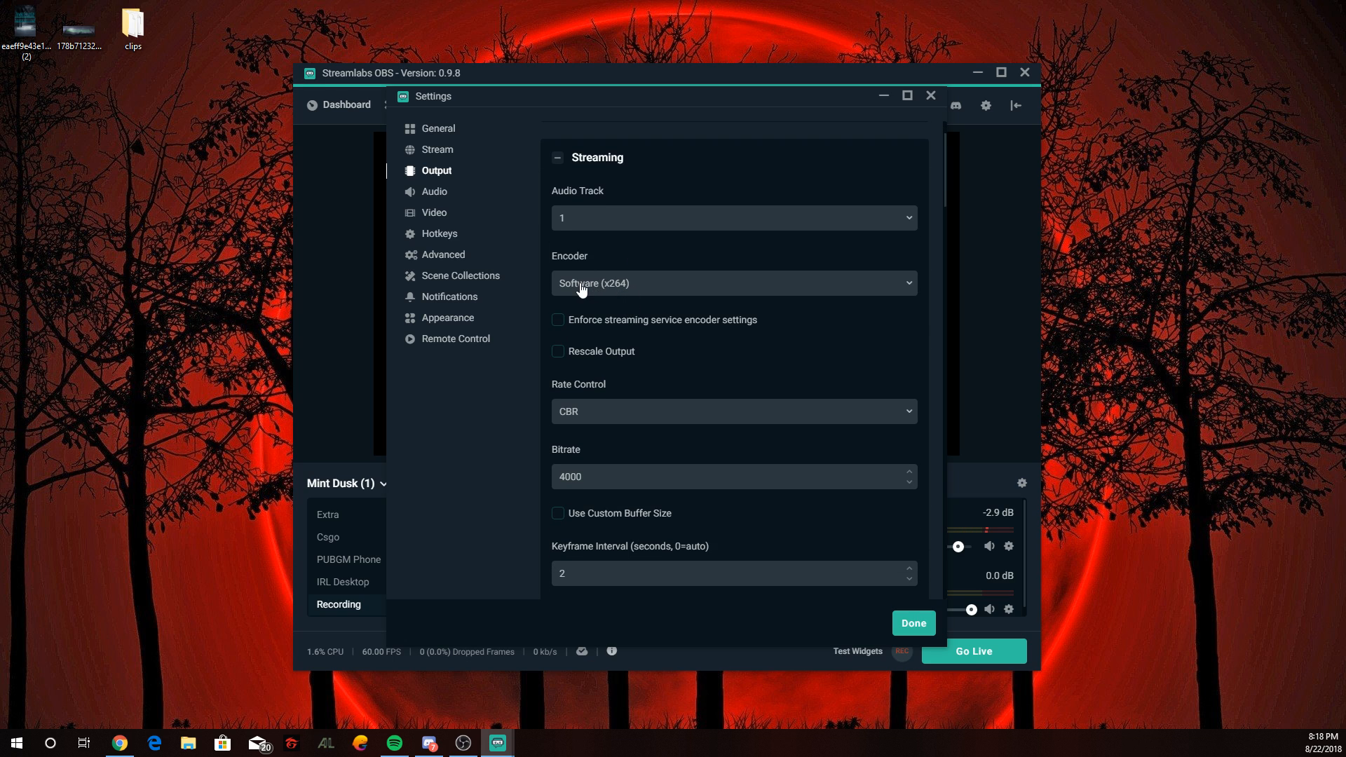
pyautogui.click(621, 287)
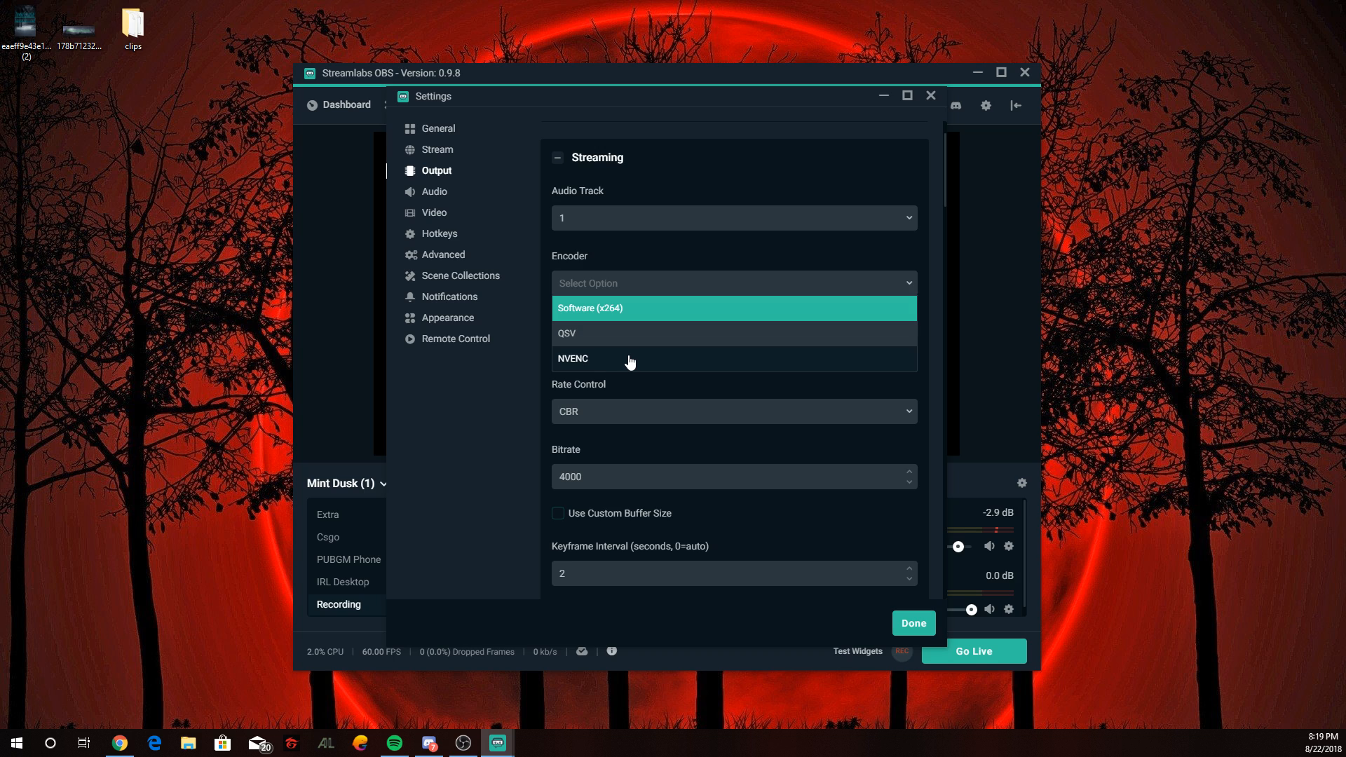
pyautogui.click(620, 307)
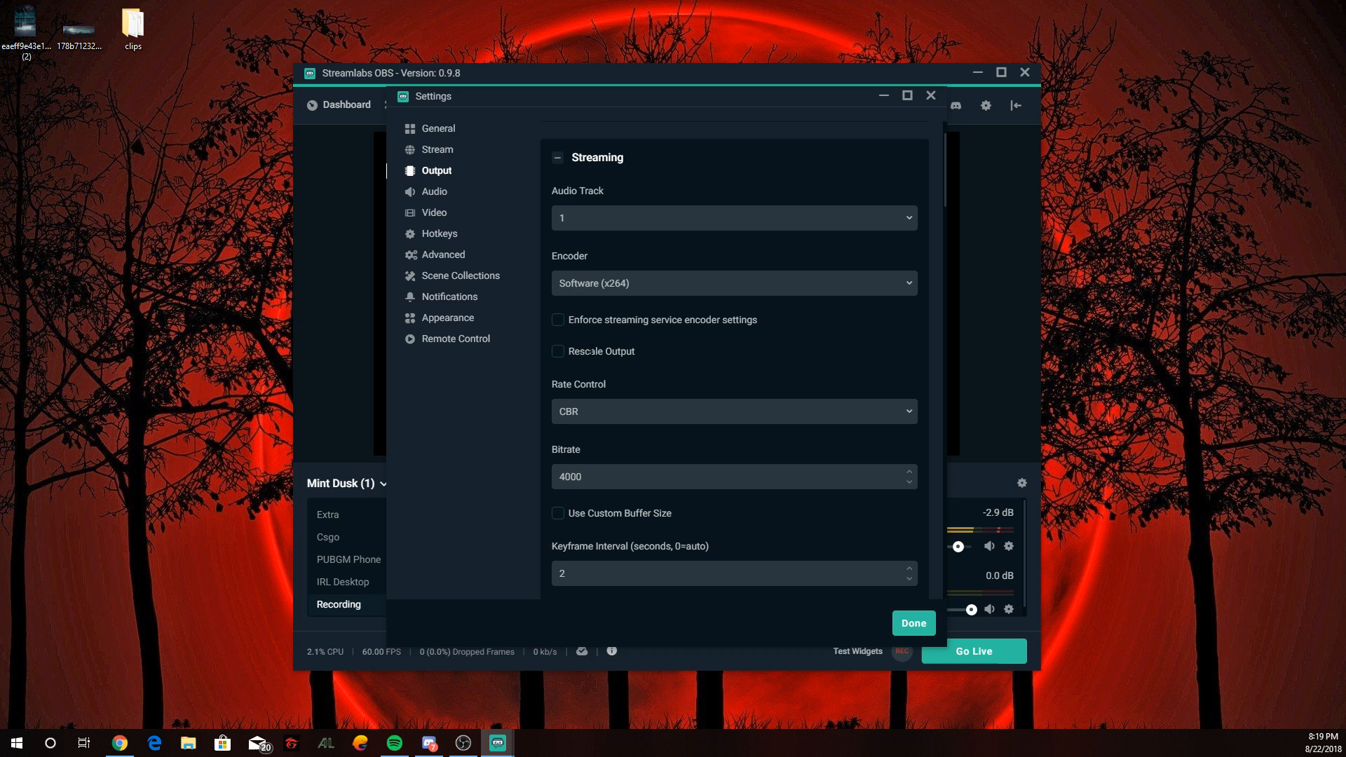
# Examine the streaming rate control, bitrate, keyframe interval, CPU usage preset, profile, tune and x264 options in the Output settings
pyautogui.scroll(-2, 588, 419)
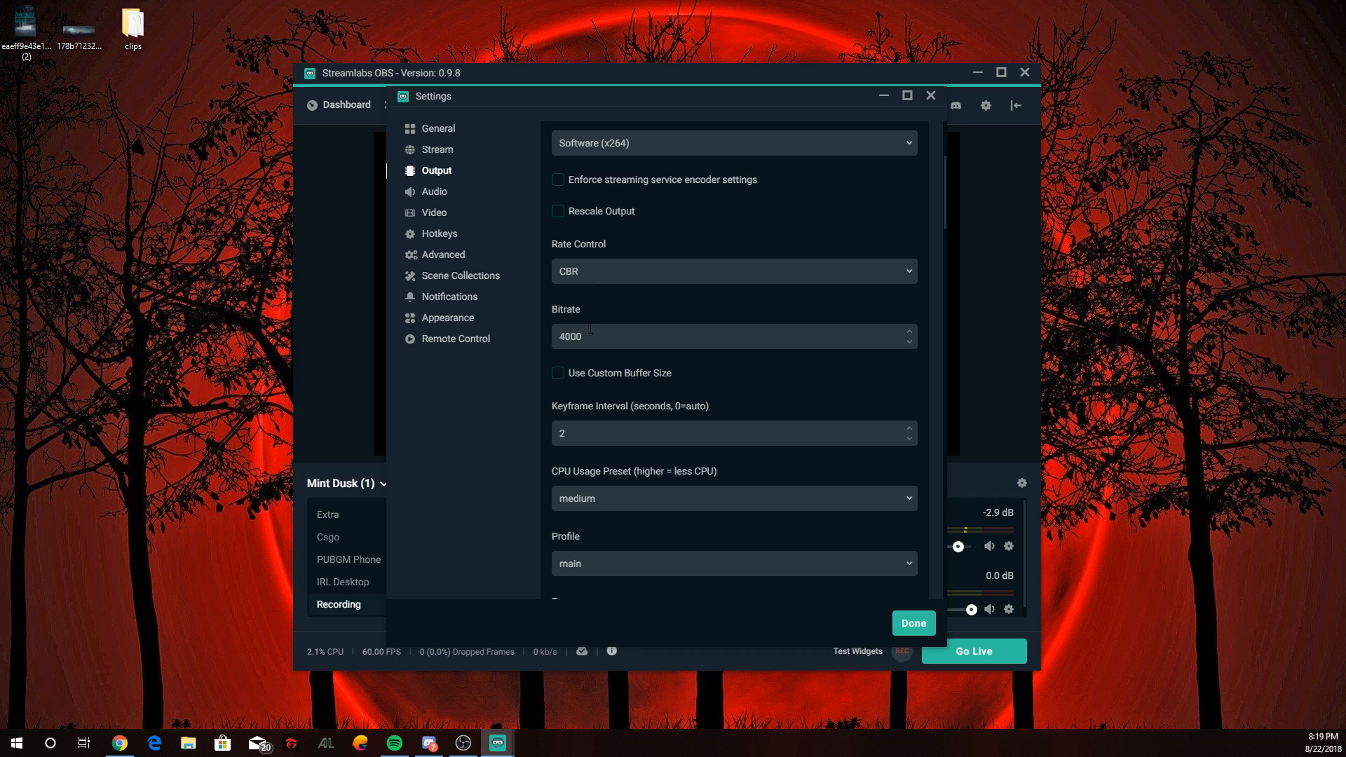
pyautogui.scroll(-1, 593, 338)
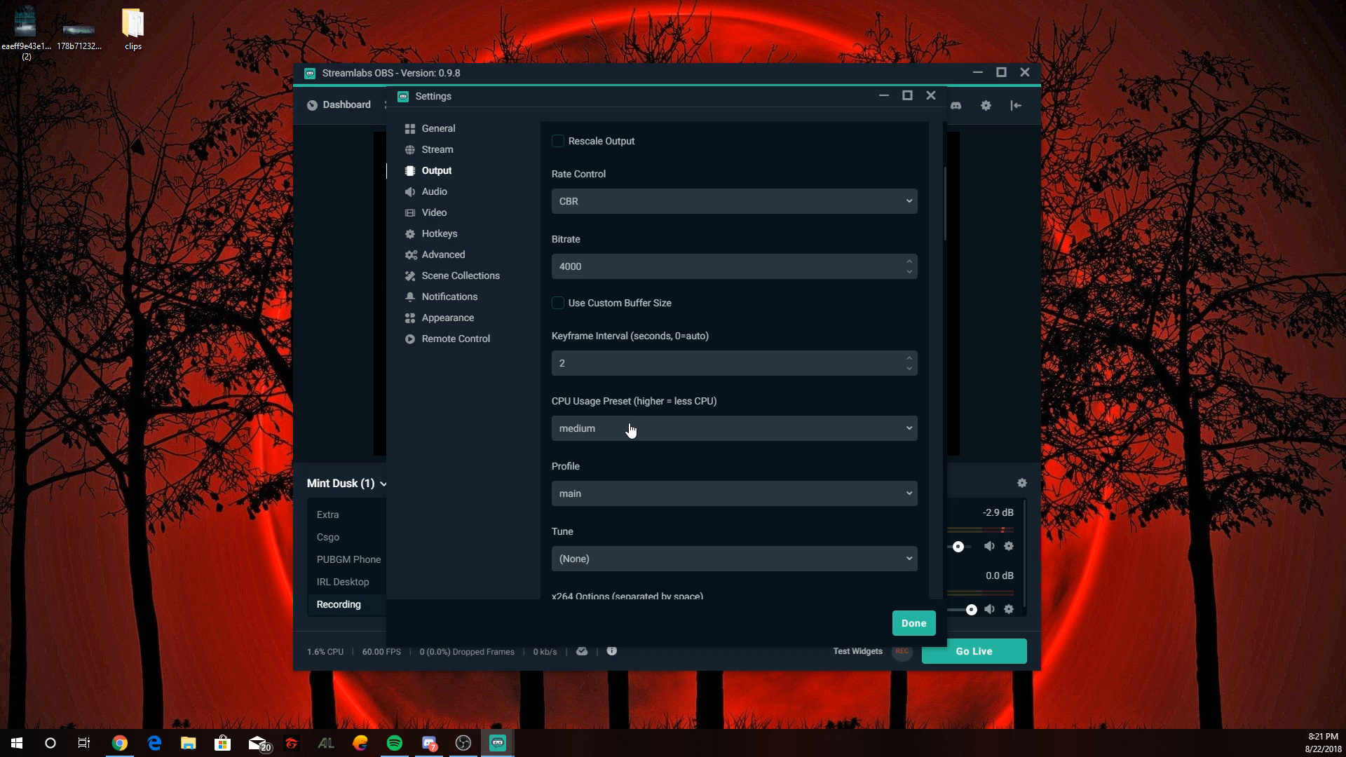
pyautogui.scroll(-1, 648, 428)
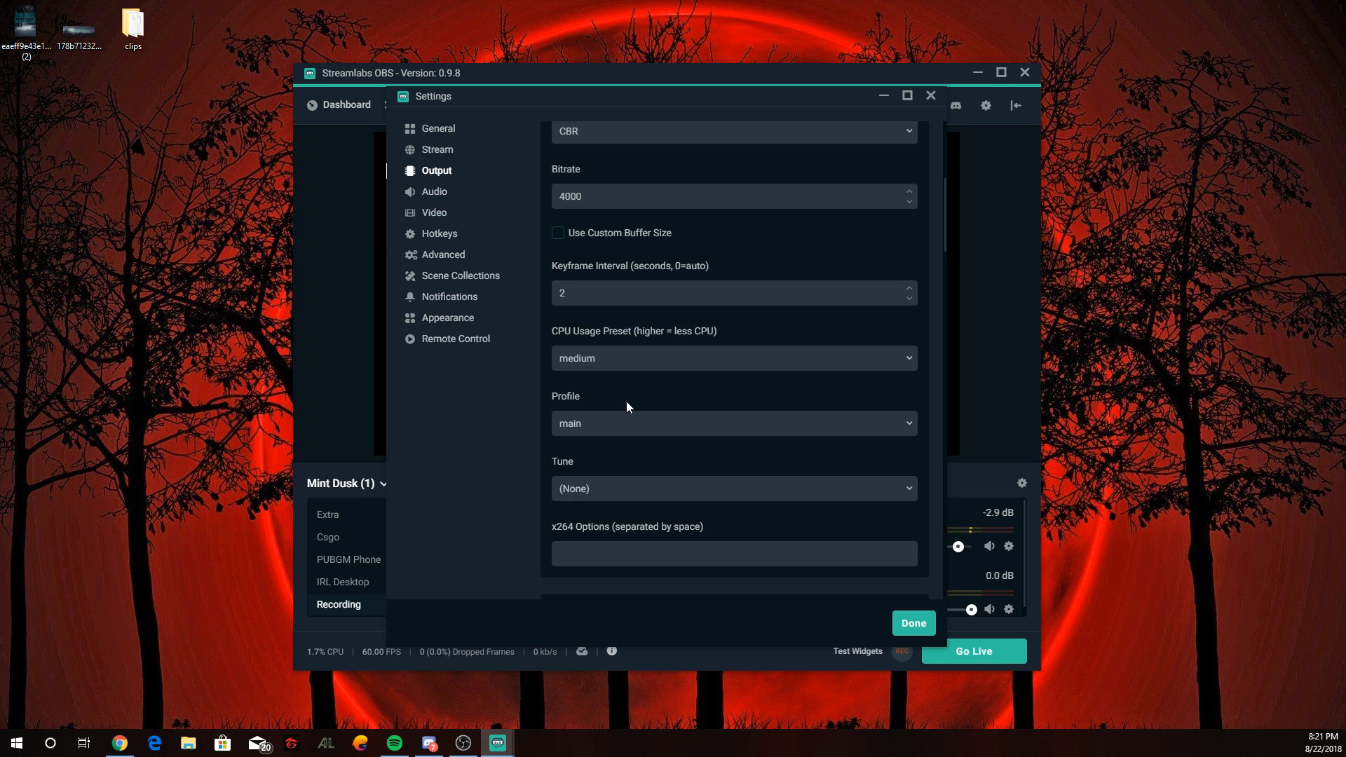
pyautogui.scroll(-1, 672, 419)
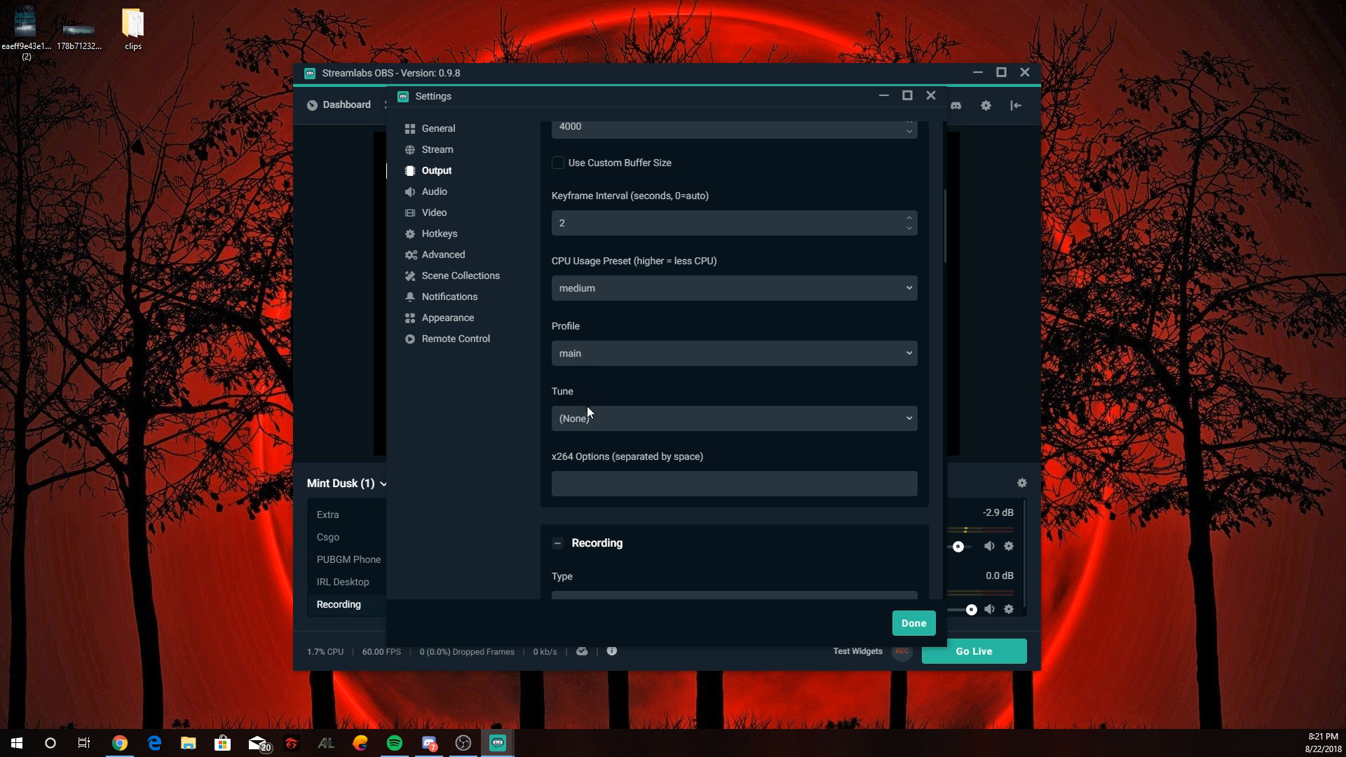
pyautogui.scroll(-1, 589, 410)
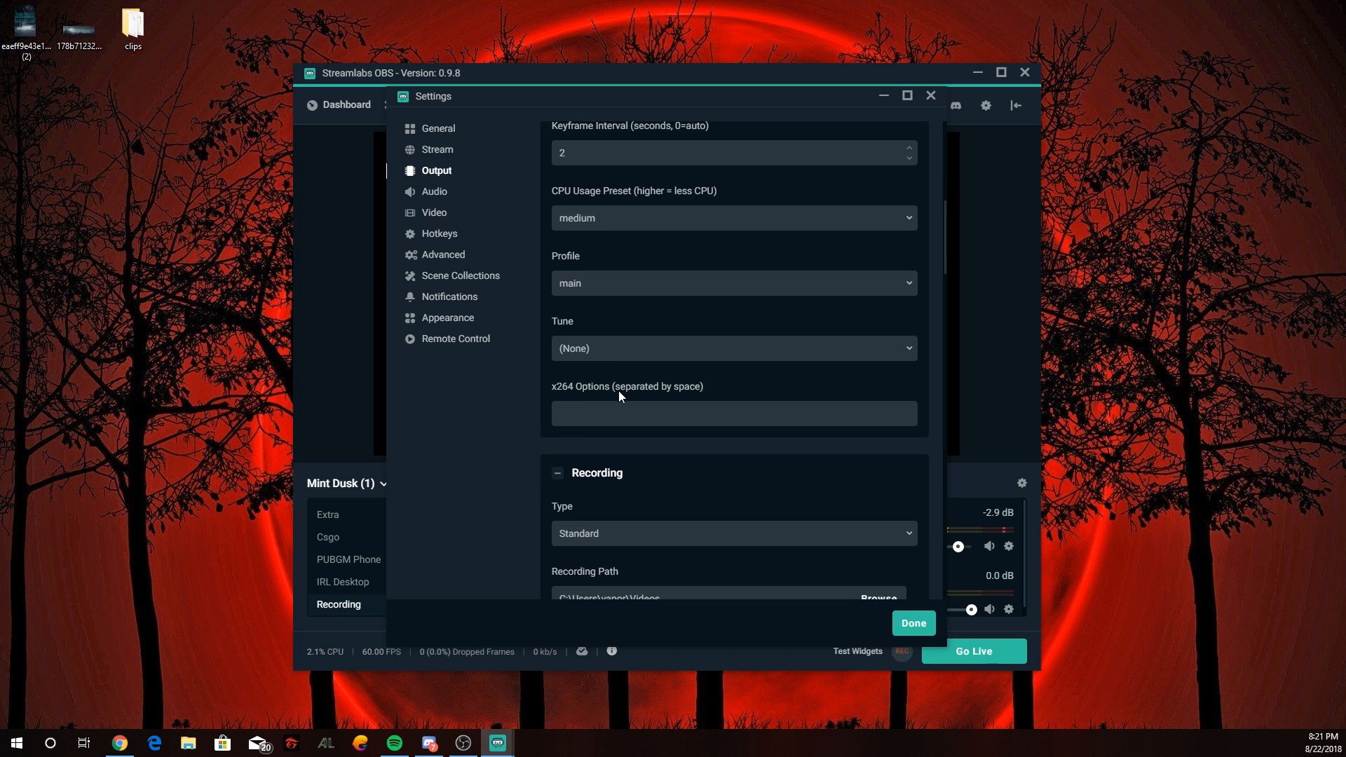
pyautogui.scroll(-2, 602, 385)
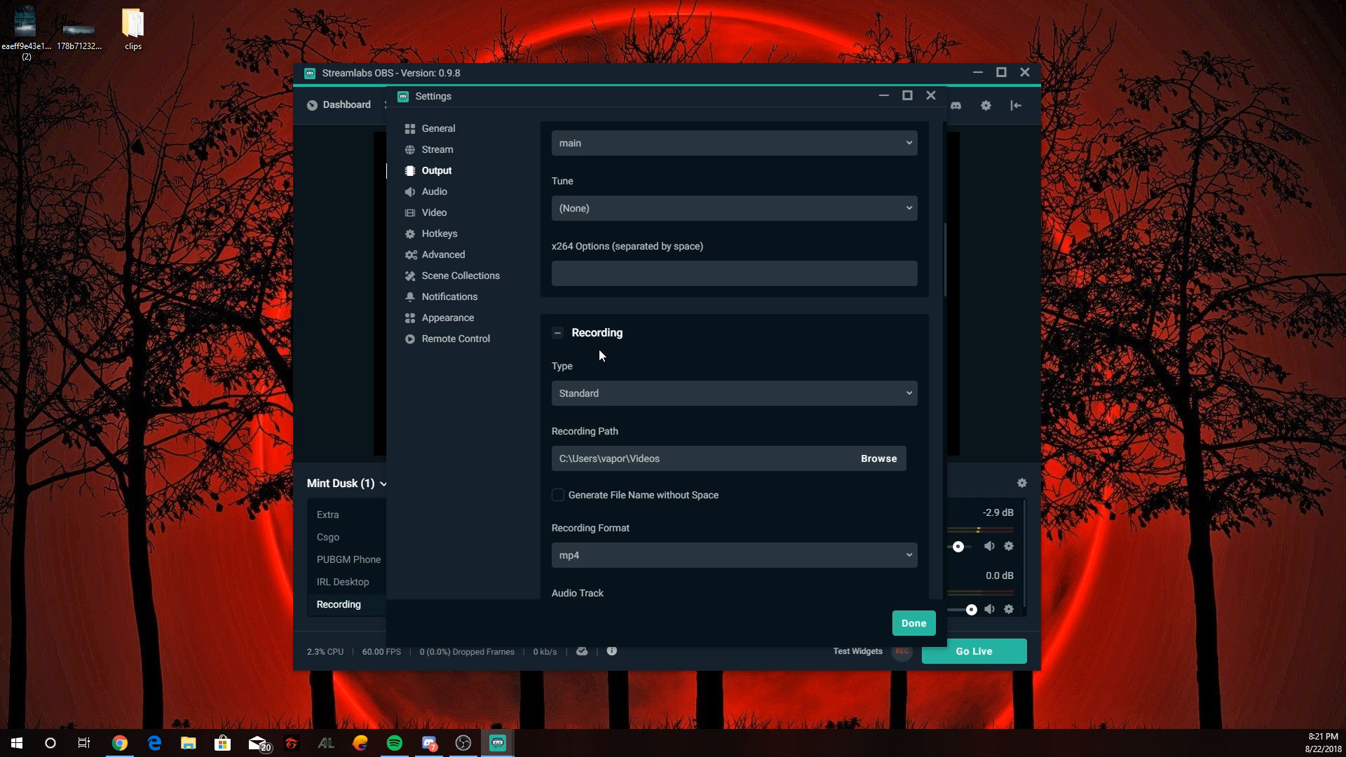
pyautogui.scroll(-2, 597, 347)
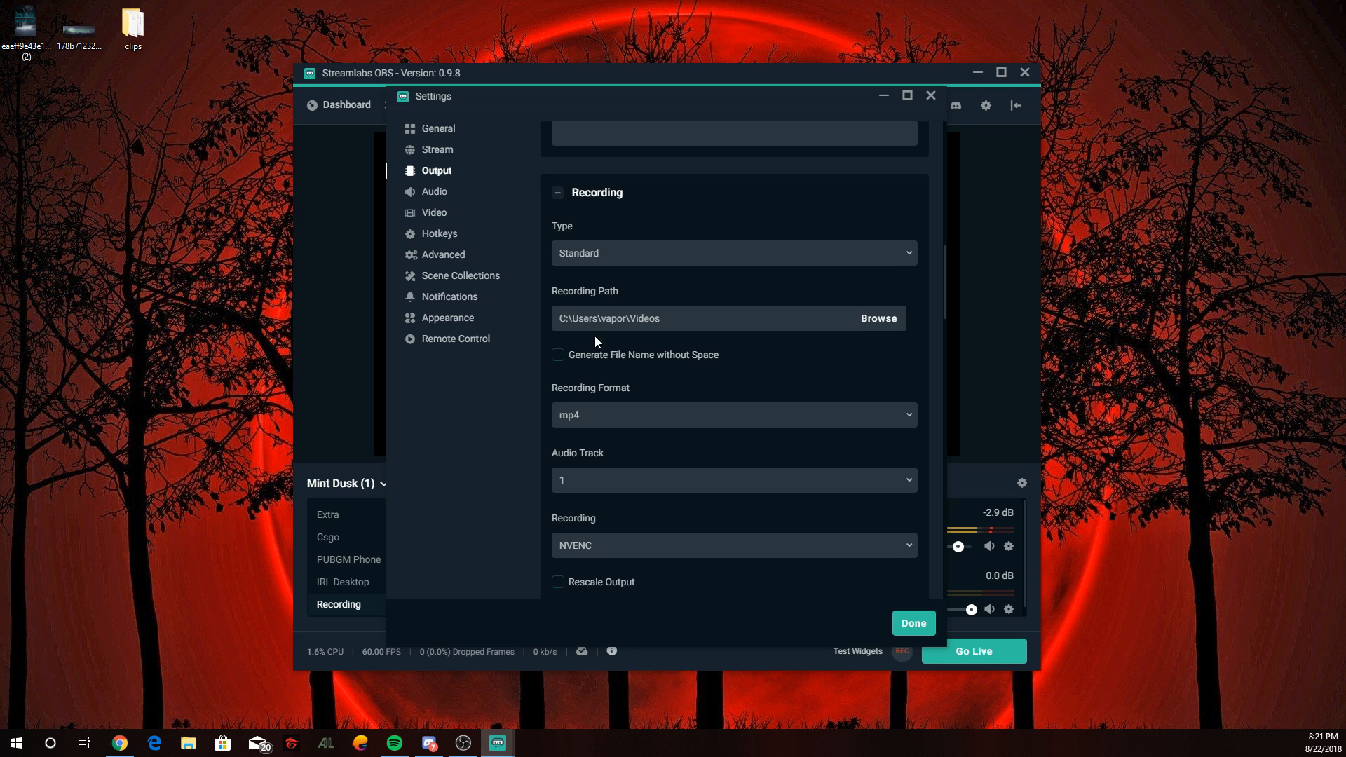
pyautogui.scroll(5, 614, 251)
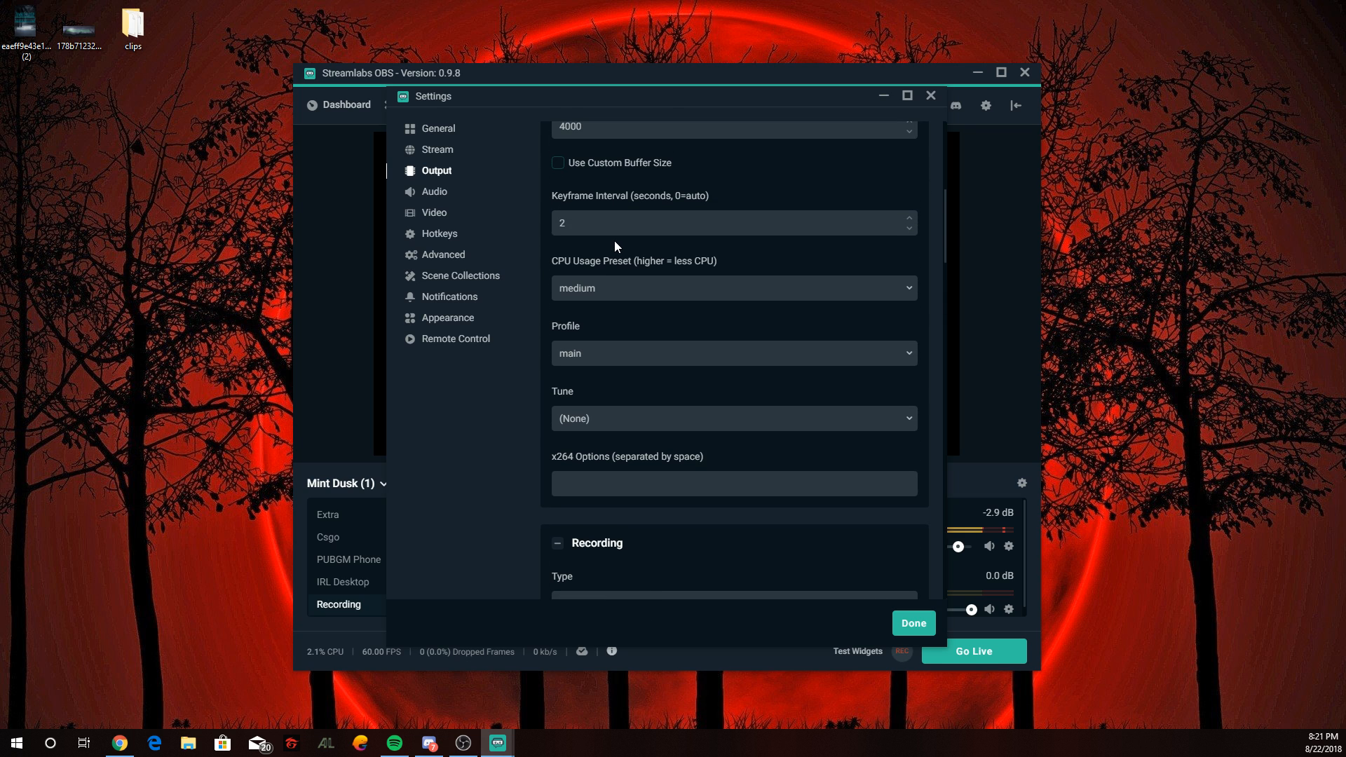
pyautogui.scroll(-5, 684, 250)
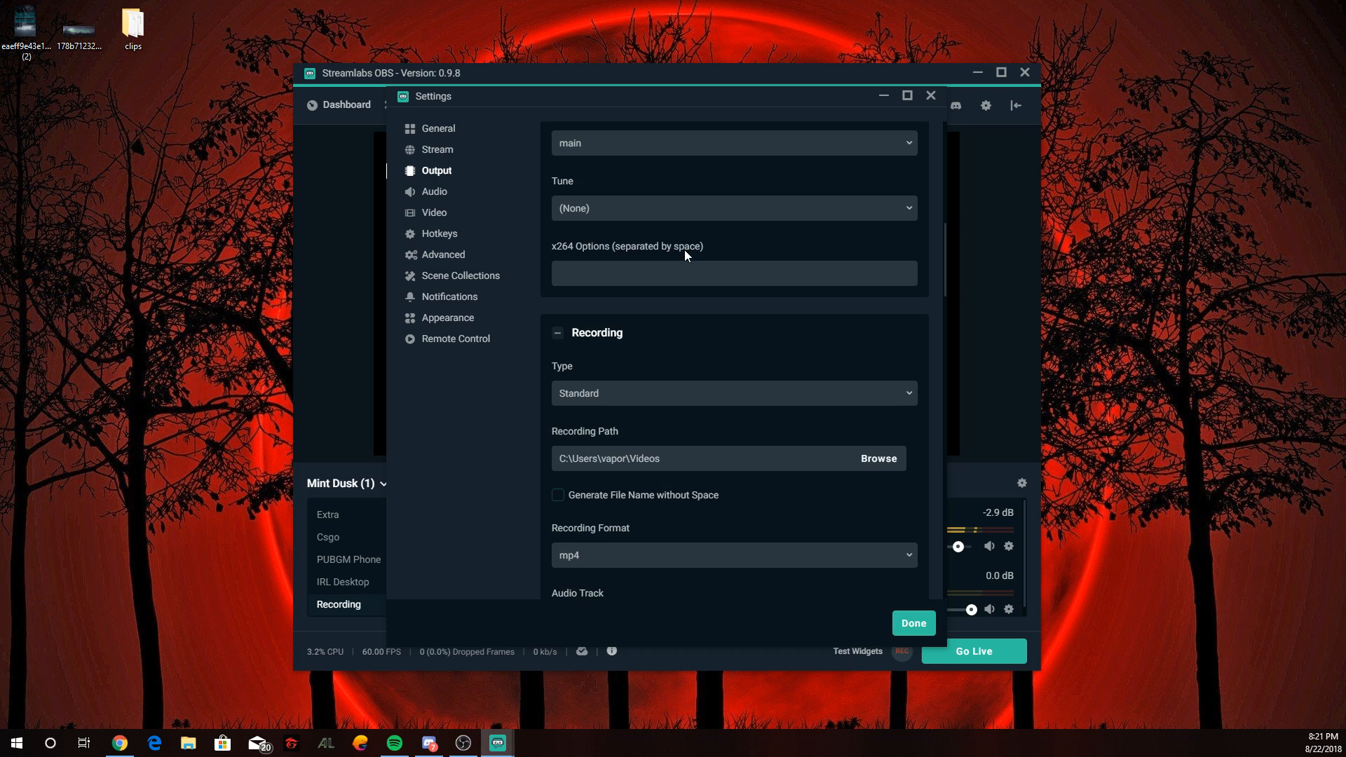
# Examine the recording output settings from the format and encoder through rate control, bitrate, preset, profile and B-frames
pyautogui.scroll(-4, 662, 273)
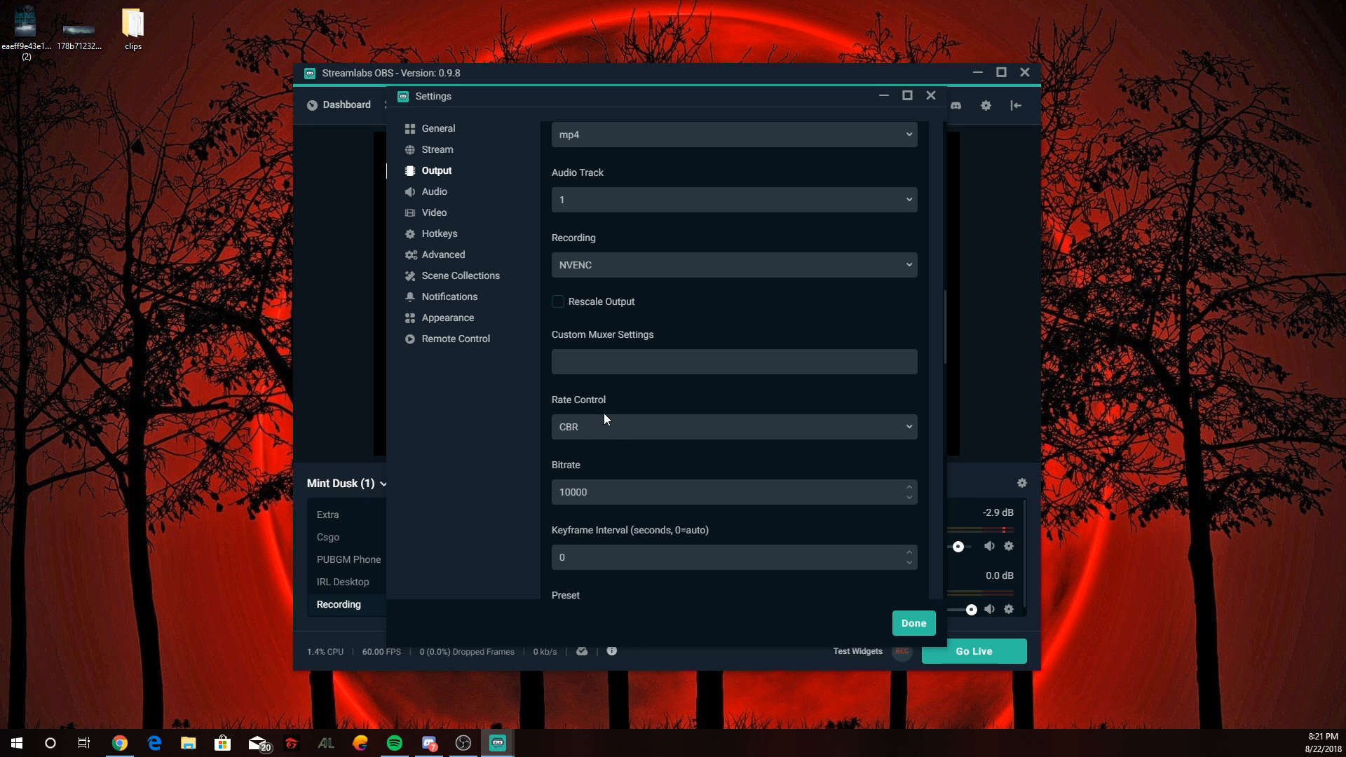
pyautogui.scroll(-1, 599, 406)
pyautogui.scroll(-1, 597, 401)
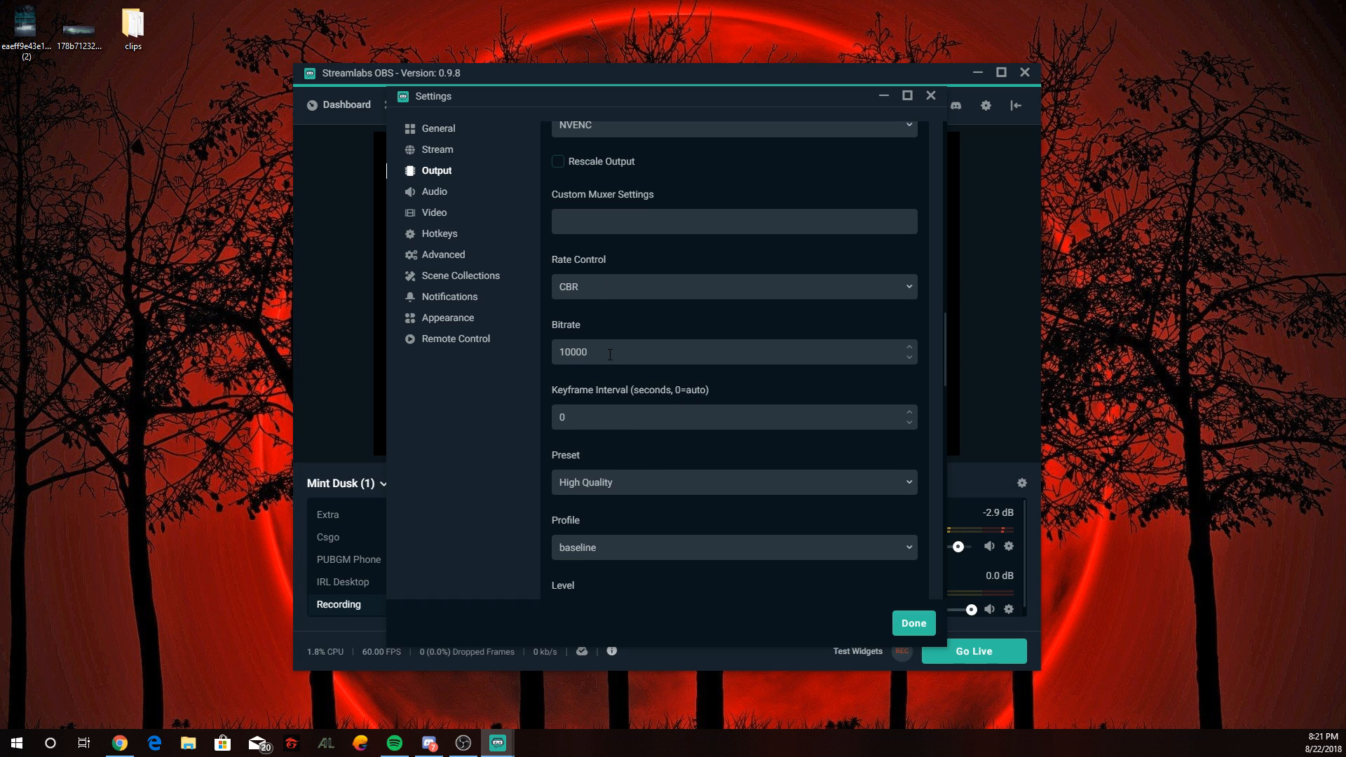
pyautogui.scroll(-1, 606, 372)
pyautogui.scroll(-1, 599, 407)
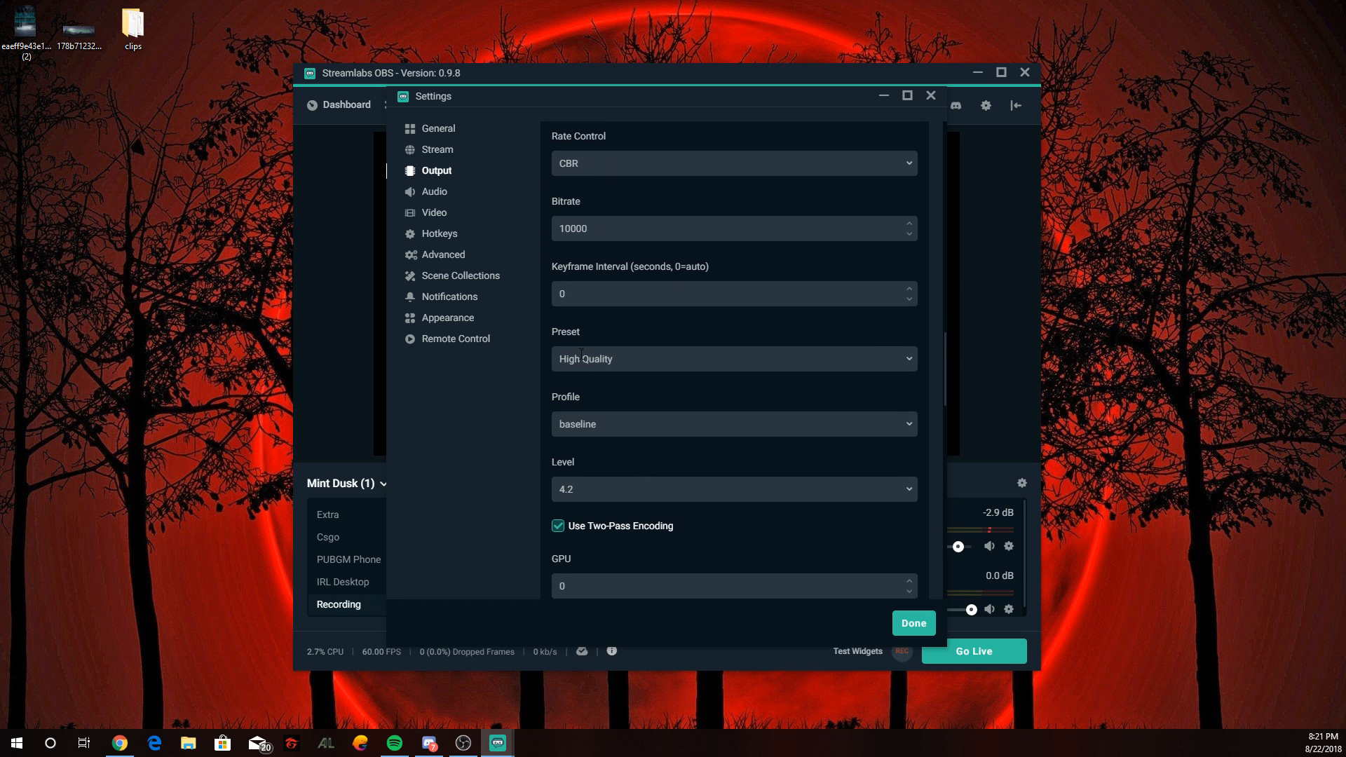
pyautogui.scroll(-1, 597, 406)
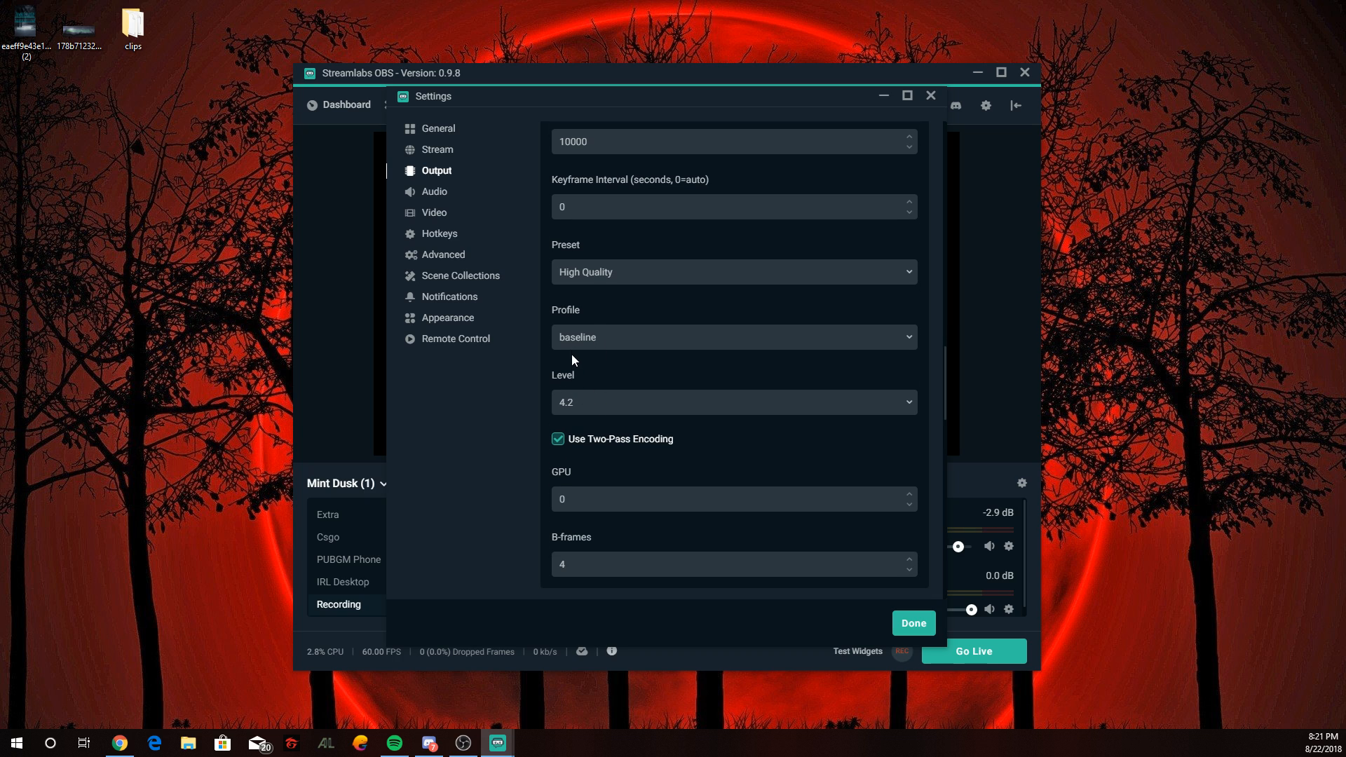
pyautogui.scroll(-1, 568, 415)
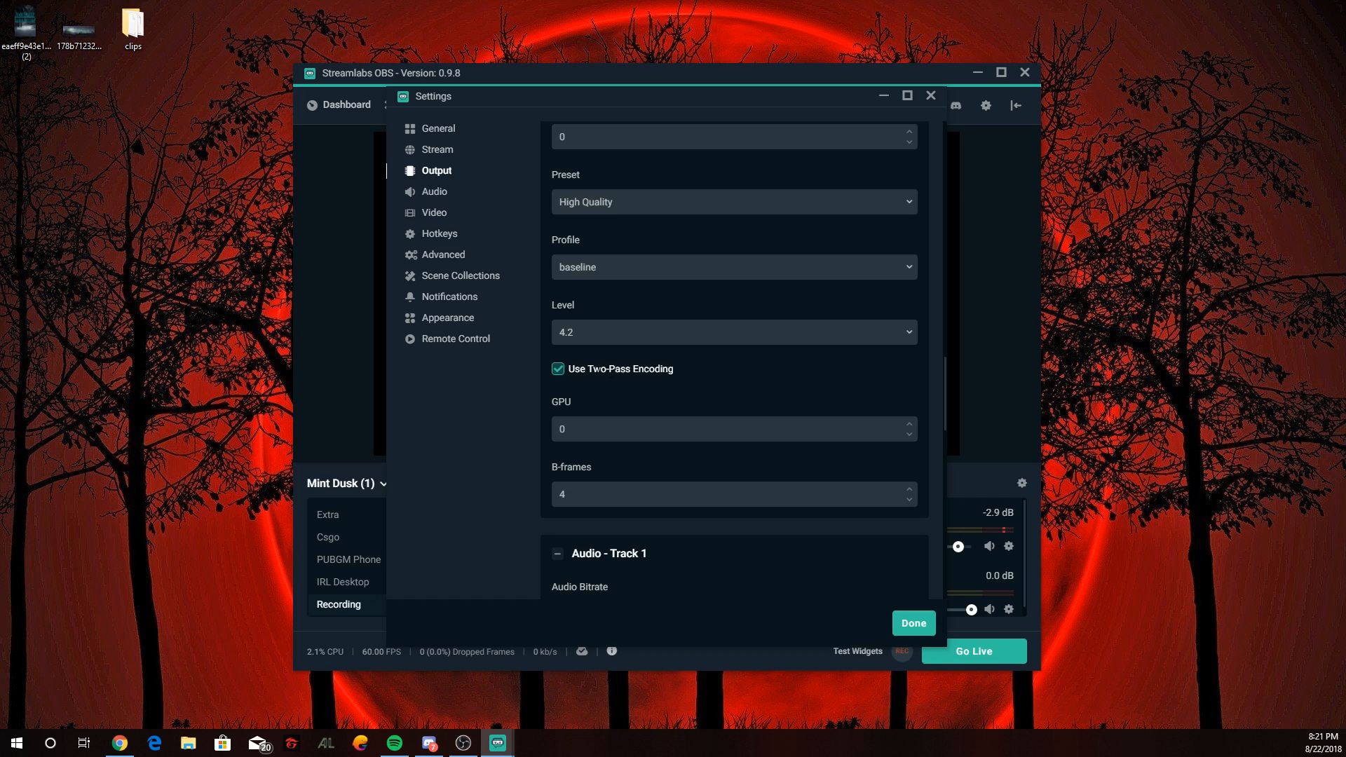
pyautogui.scroll(-3, 595, 377)
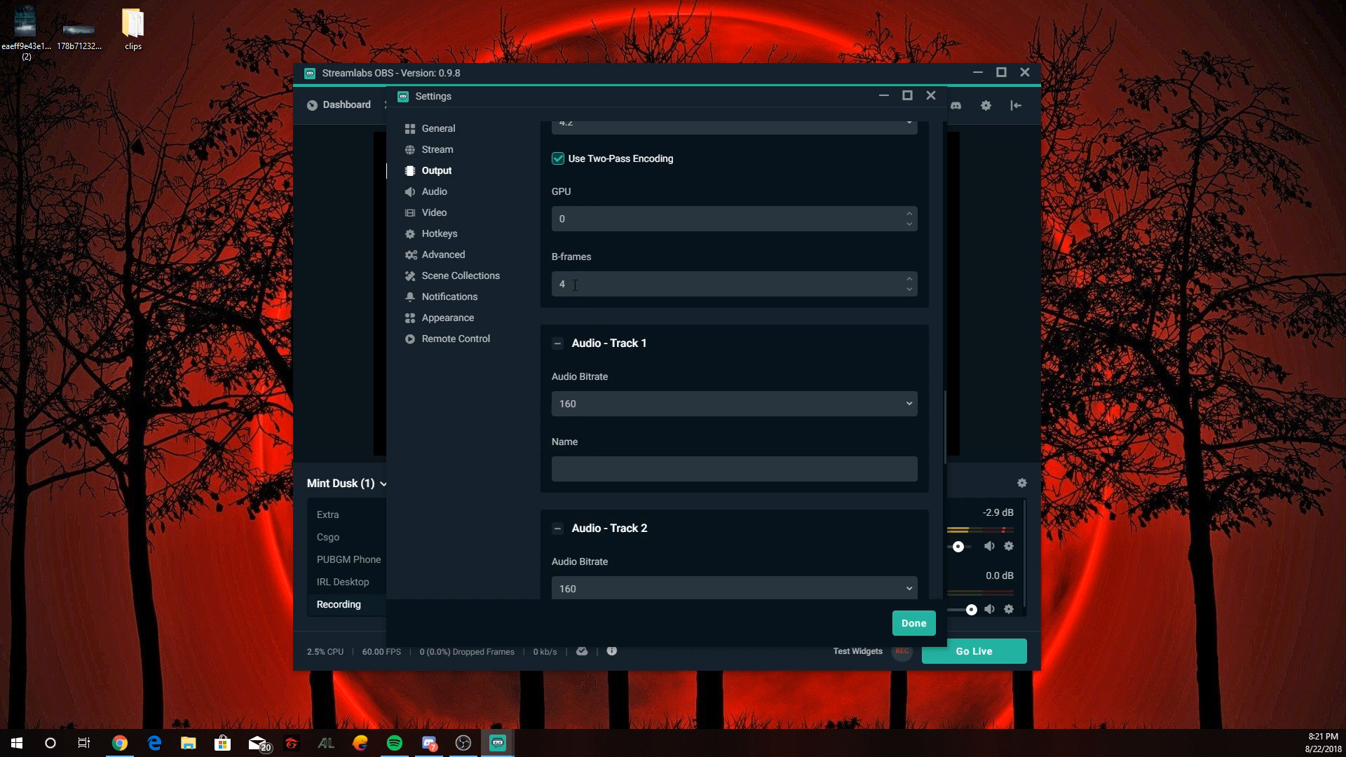
pyautogui.scroll(-1, 579, 288)
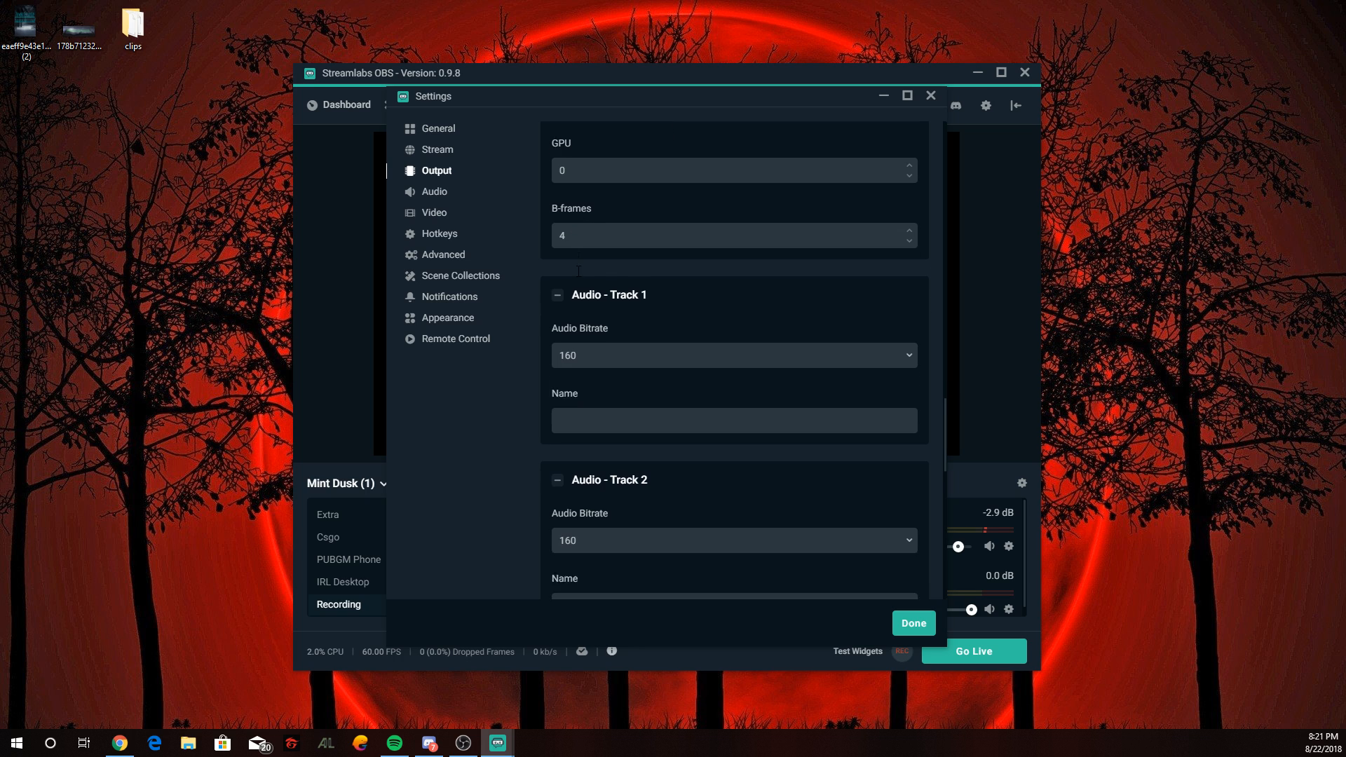
# Set the recording encoder's preset to High Quality
pyautogui.scroll(2, 583, 279)
pyautogui.scroll(5, 583, 280)
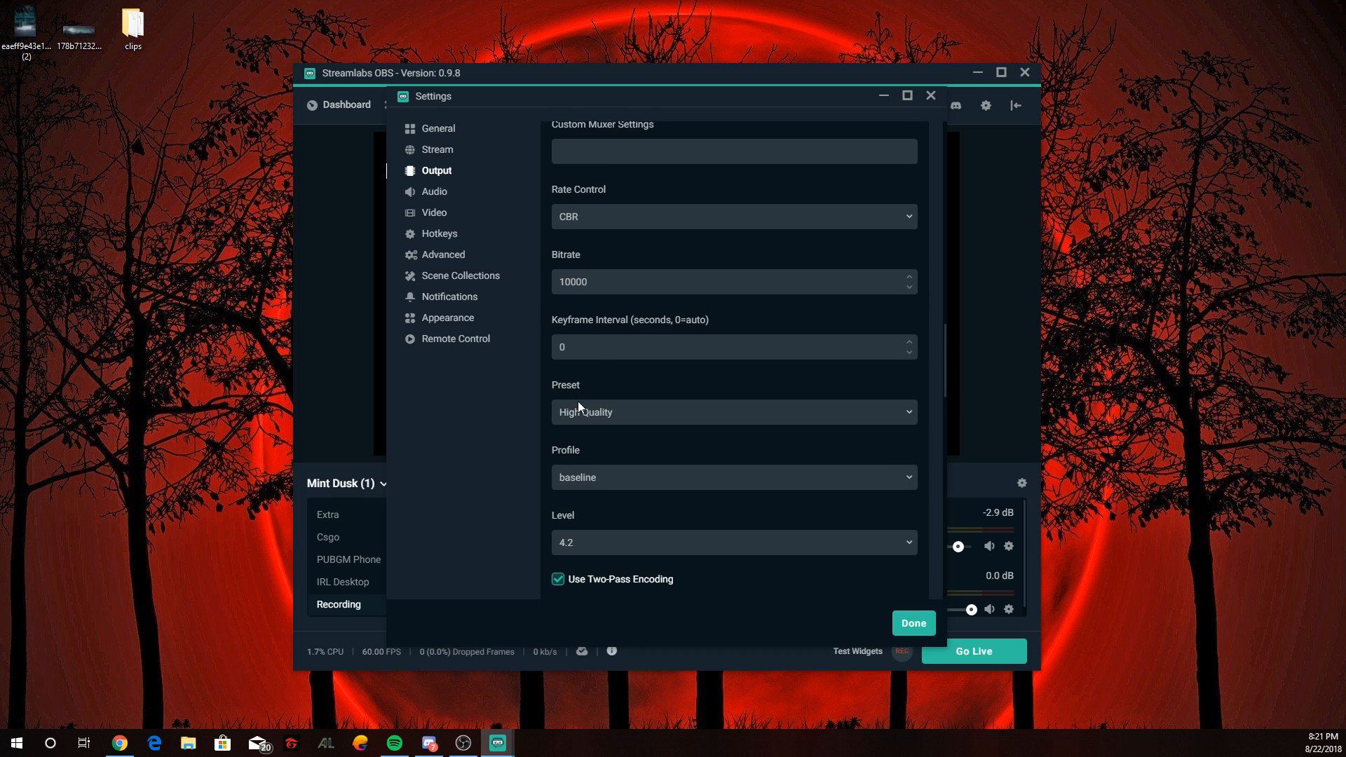
pyautogui.click(579, 415)
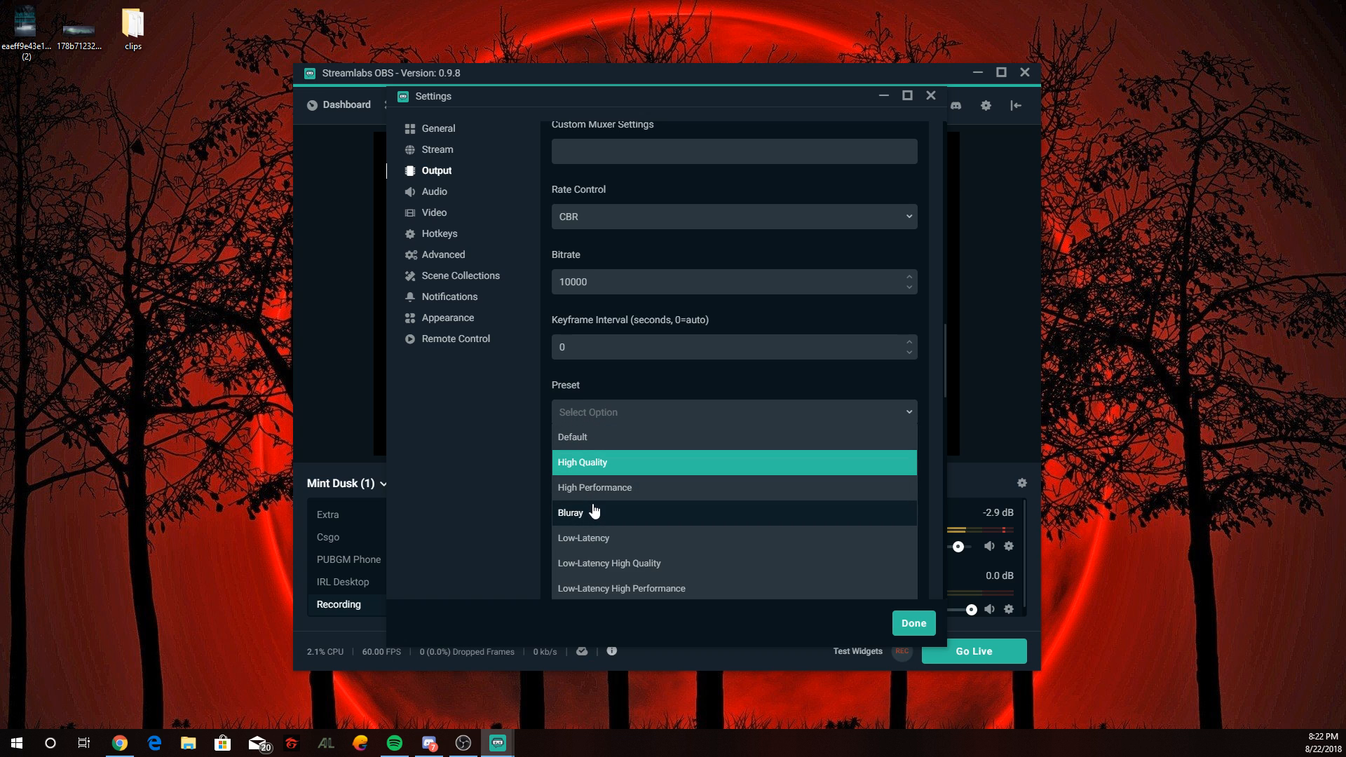
pyautogui.click(591, 466)
# Review the remaining recording encoder options and the audio bitrate settings for Tracks 1 to 6
pyautogui.scroll(-3, 573, 471)
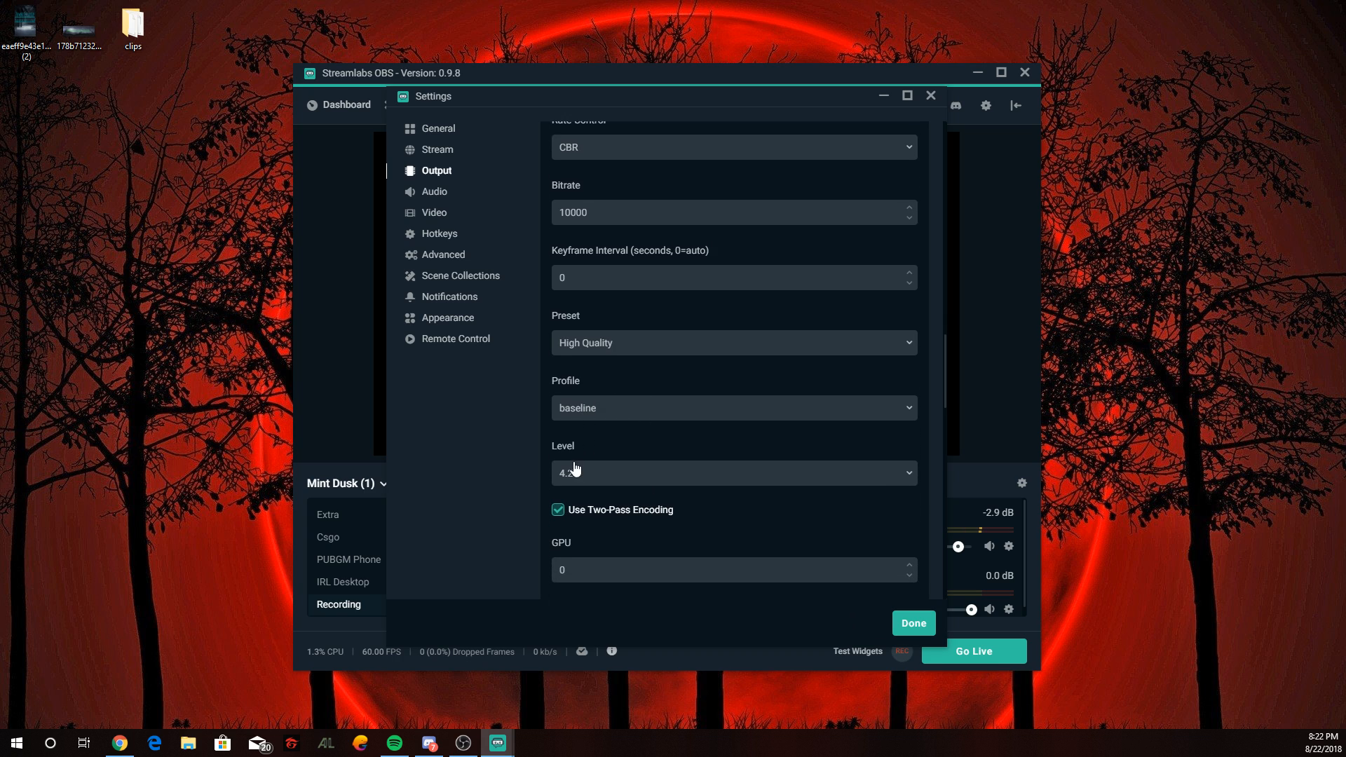
pyautogui.scroll(-5, 573, 471)
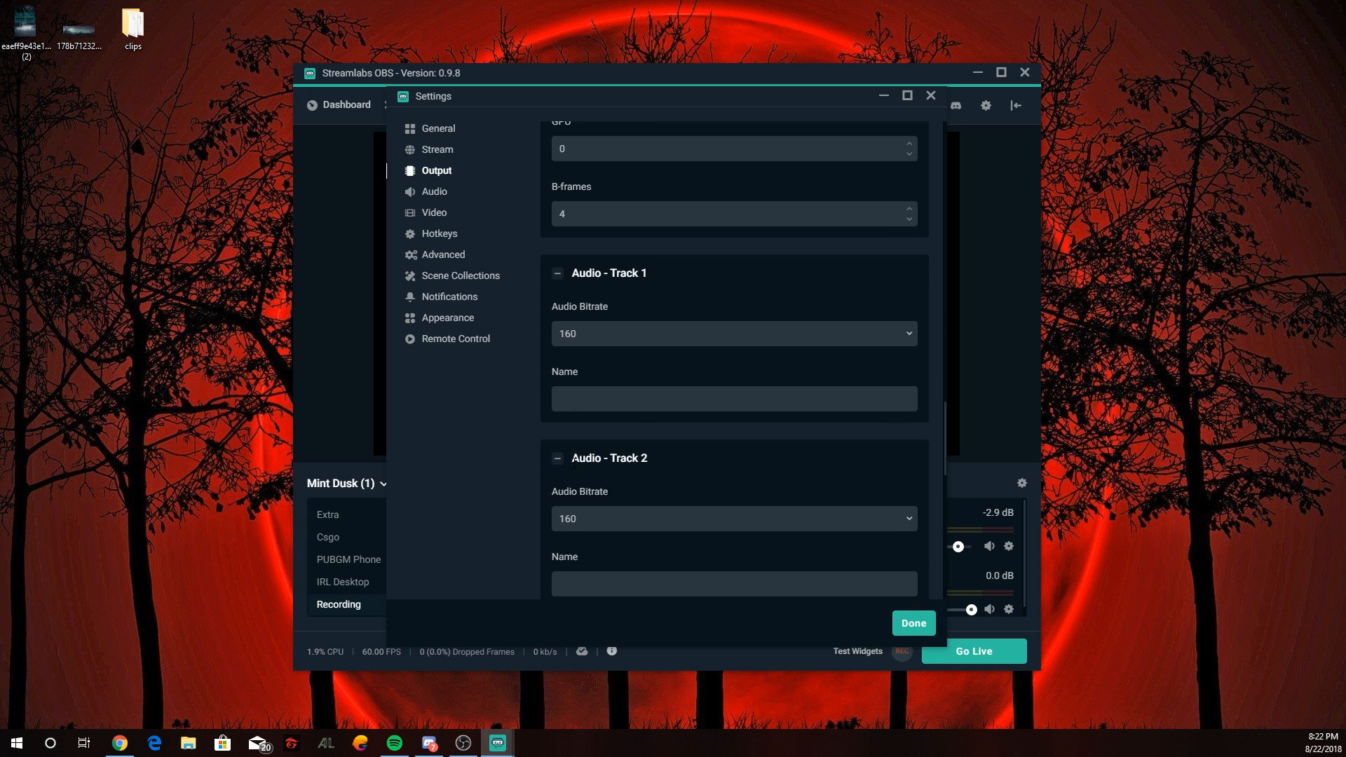
pyautogui.scroll(-1, 554, 460)
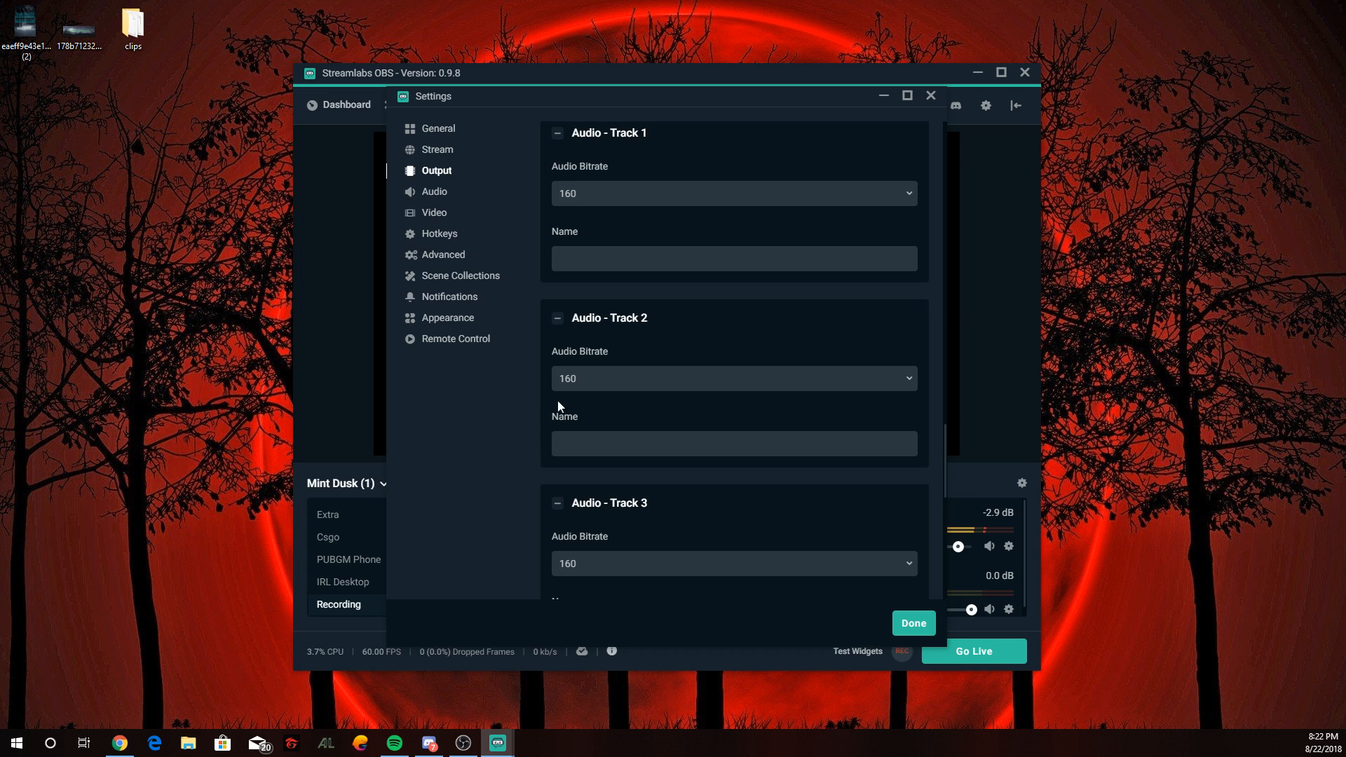
pyautogui.scroll(-3, 589, 396)
pyautogui.scroll(-6, 630, 393)
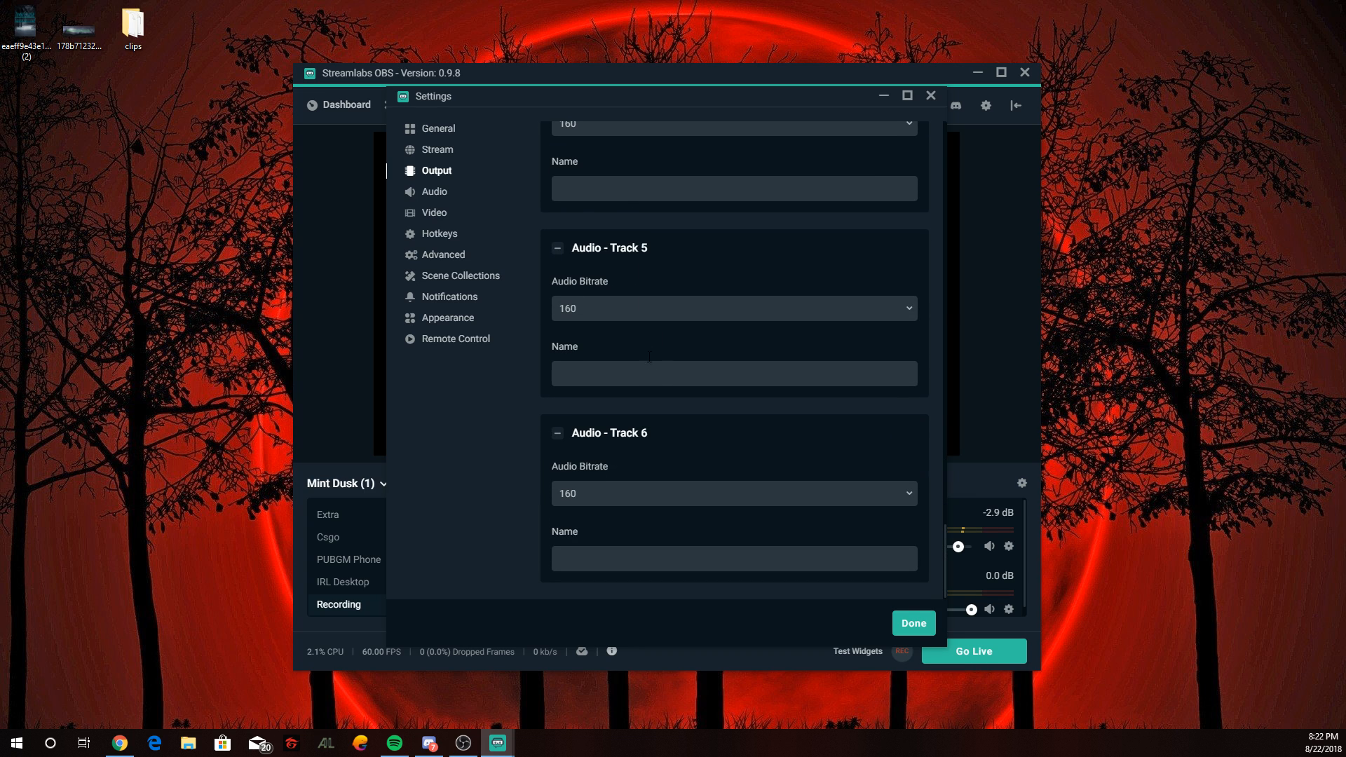
pyautogui.scroll(3, 555, 259)
# Review the desktop and microphone device settings, and the video resolution, downscale filter and FPS settings
pyautogui.click(435, 194)
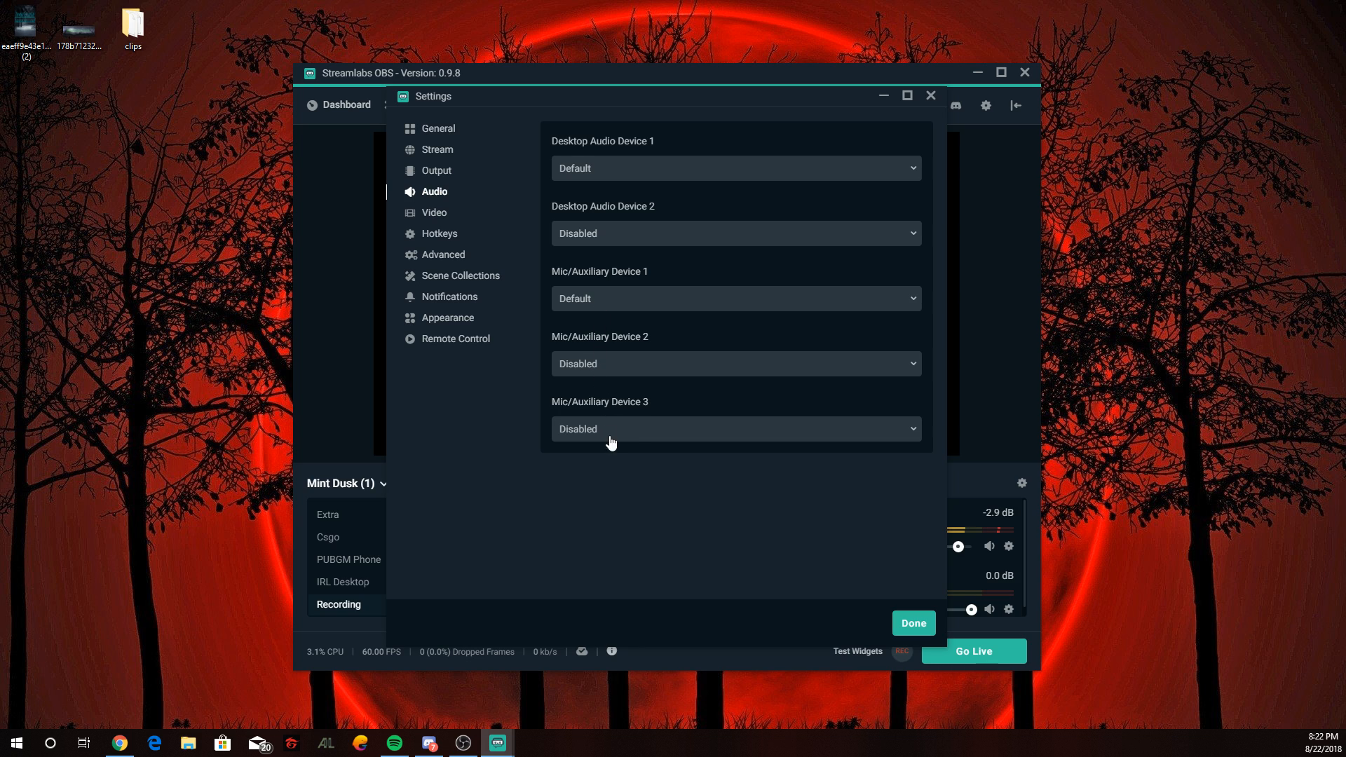
pyautogui.click(434, 212)
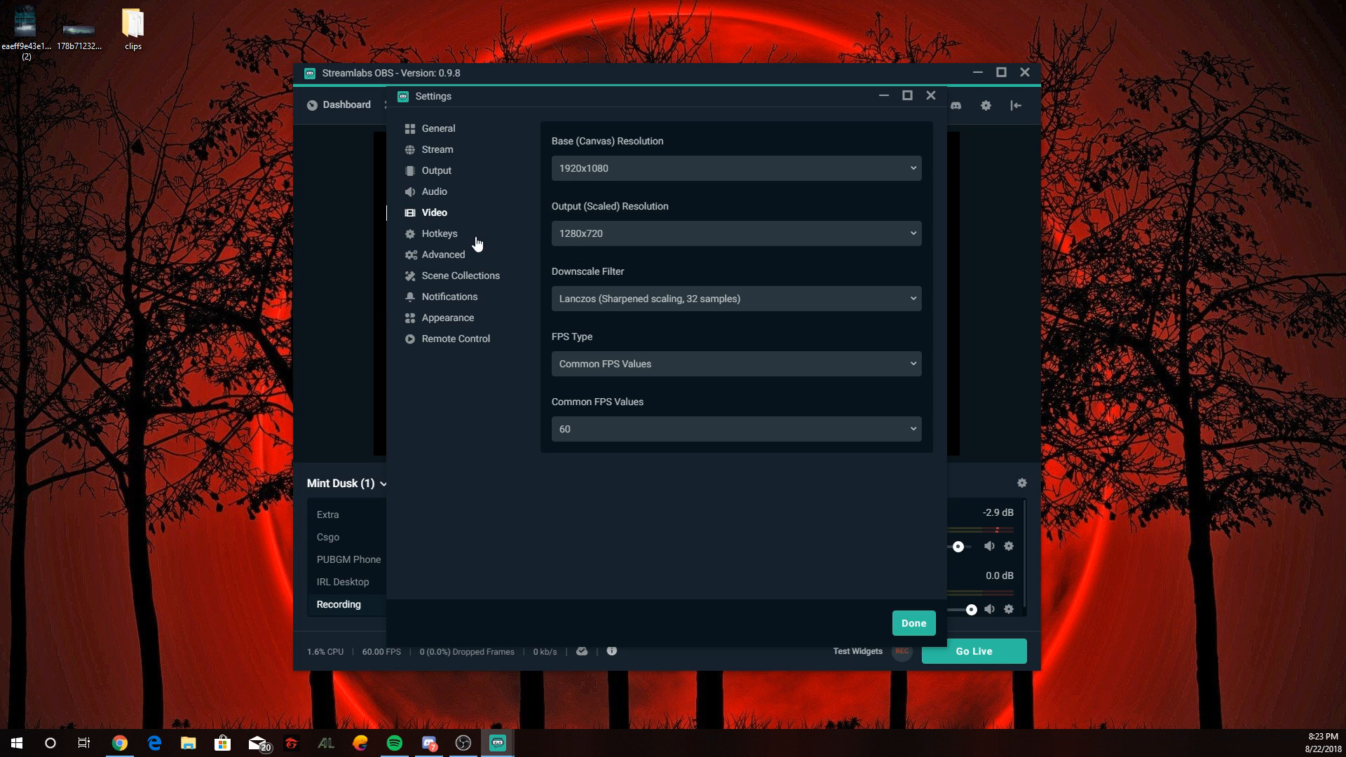
# Review the hotkey assignments for streaming, recording, studio mode and the LIVE Scene sources
pyautogui.click(455, 237)
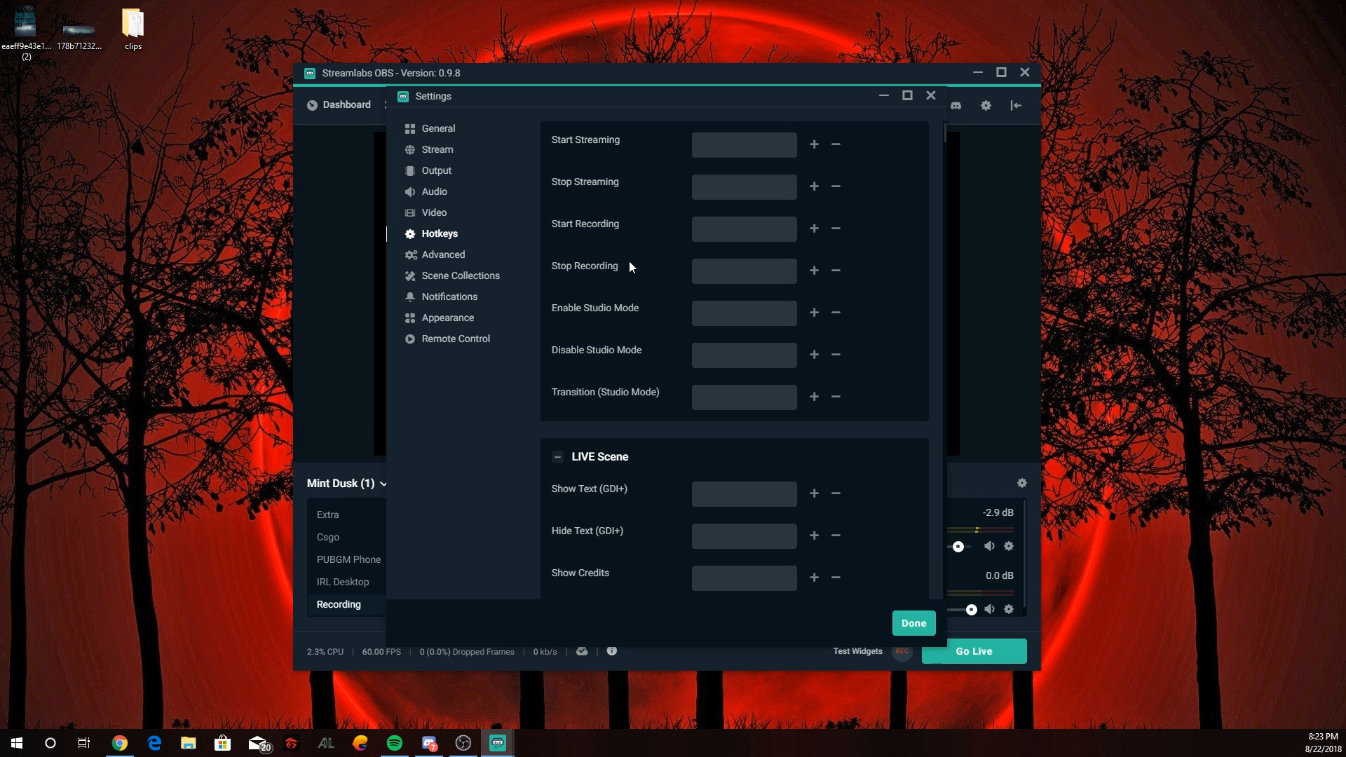
pyautogui.scroll(-6, 678, 309)
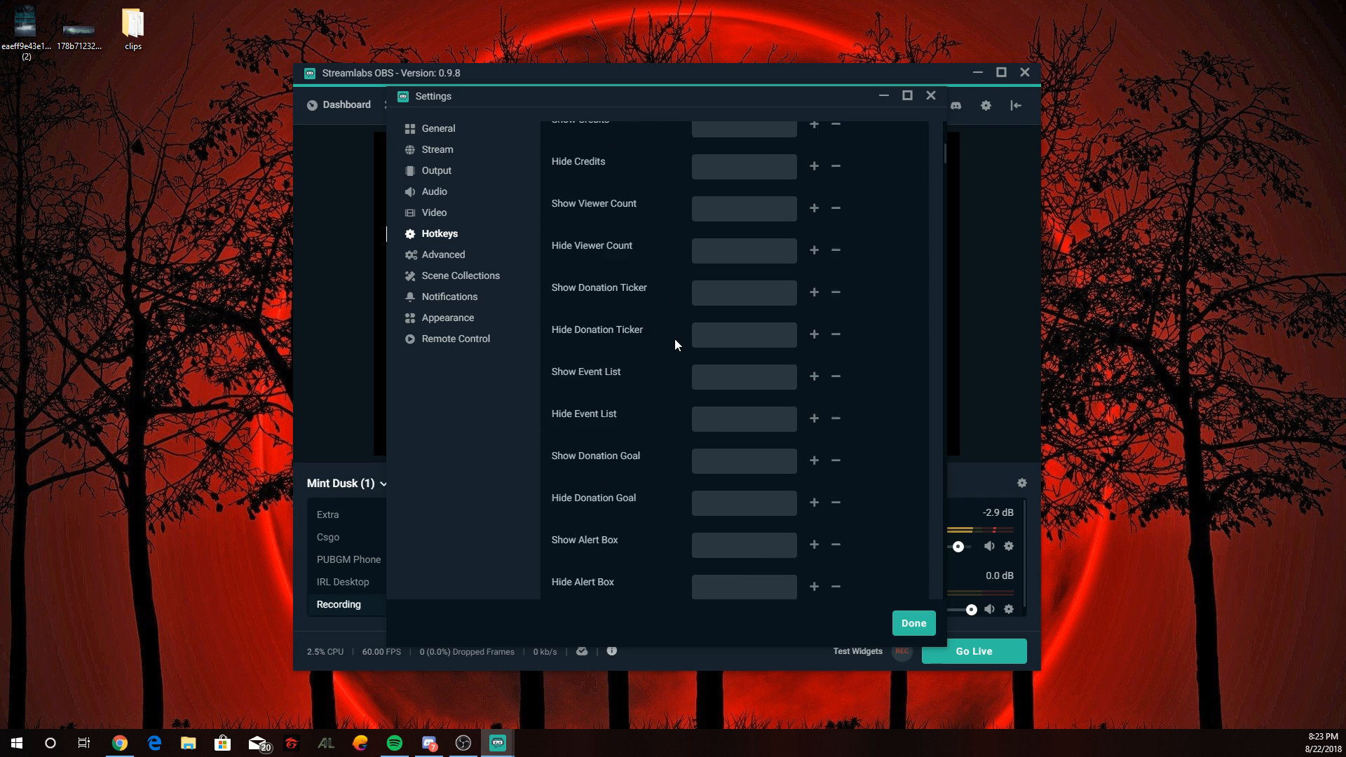
pyautogui.scroll(6, 674, 324)
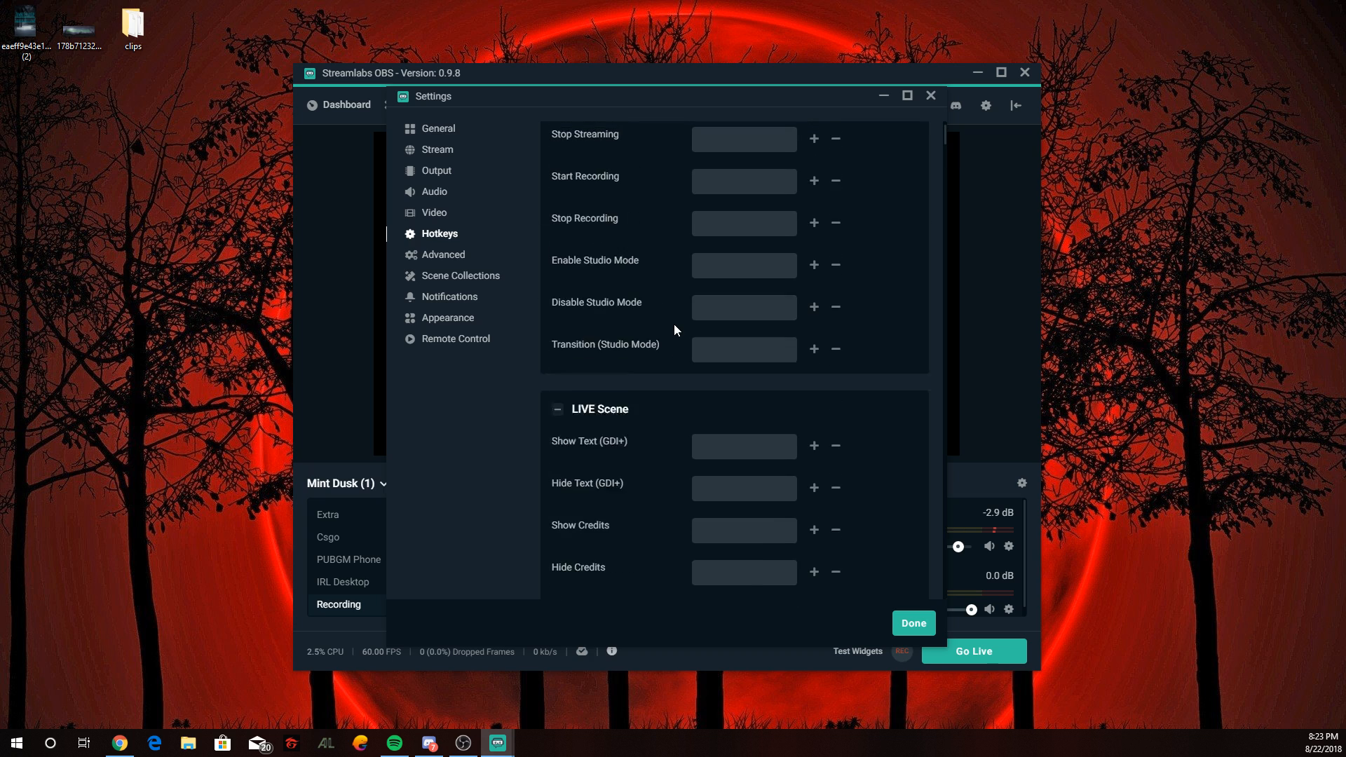
# Set the process priority to Above Normal in the advanced settings, and review the advanced video and audio options
pyautogui.click(458, 258)
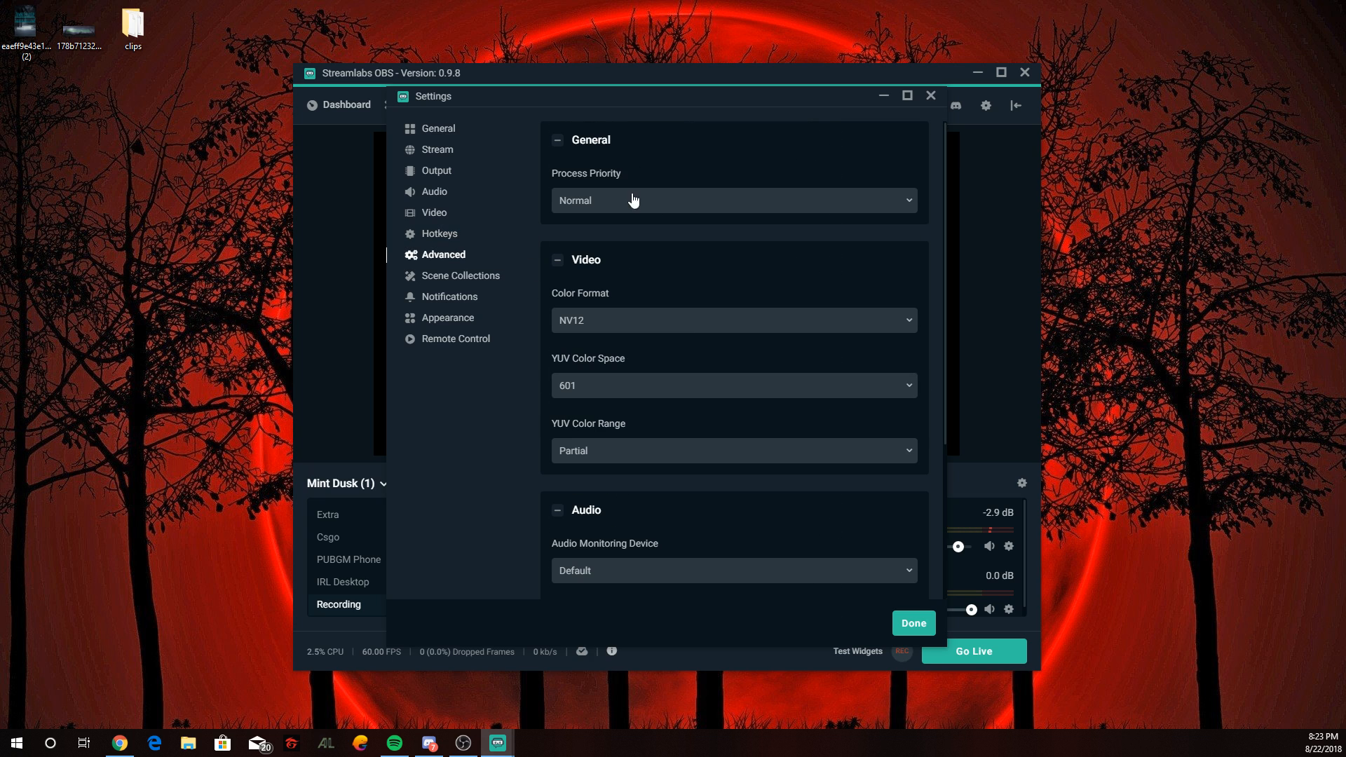
pyautogui.click(592, 200)
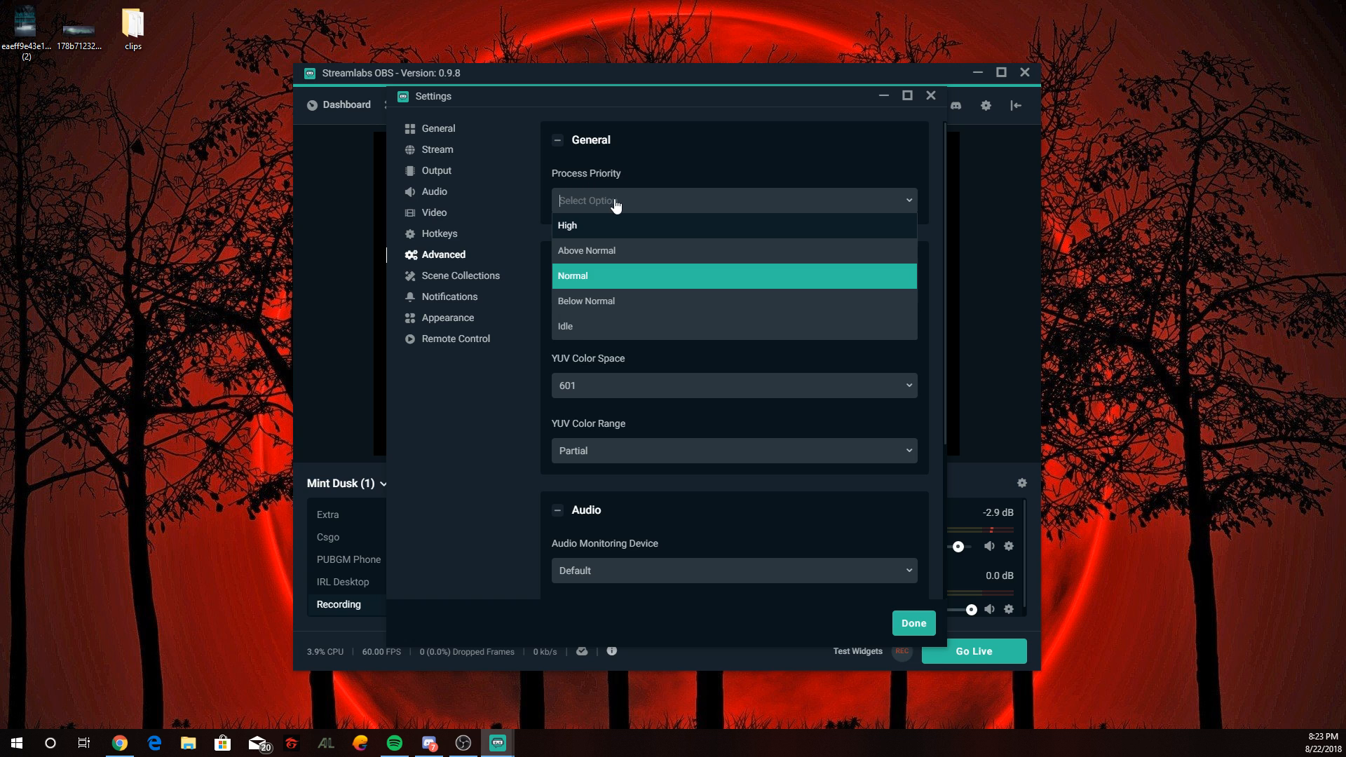
pyautogui.click(609, 251)
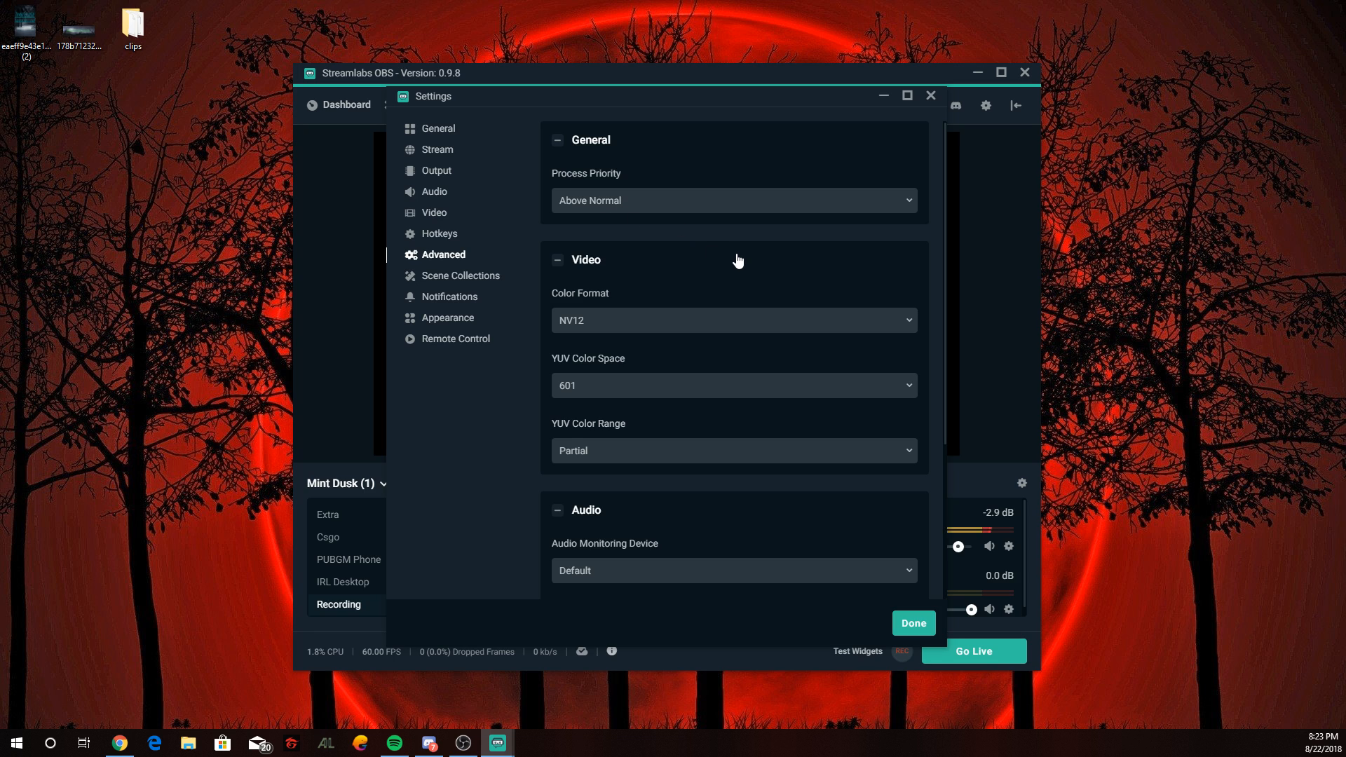
pyautogui.scroll(-1, 736, 260)
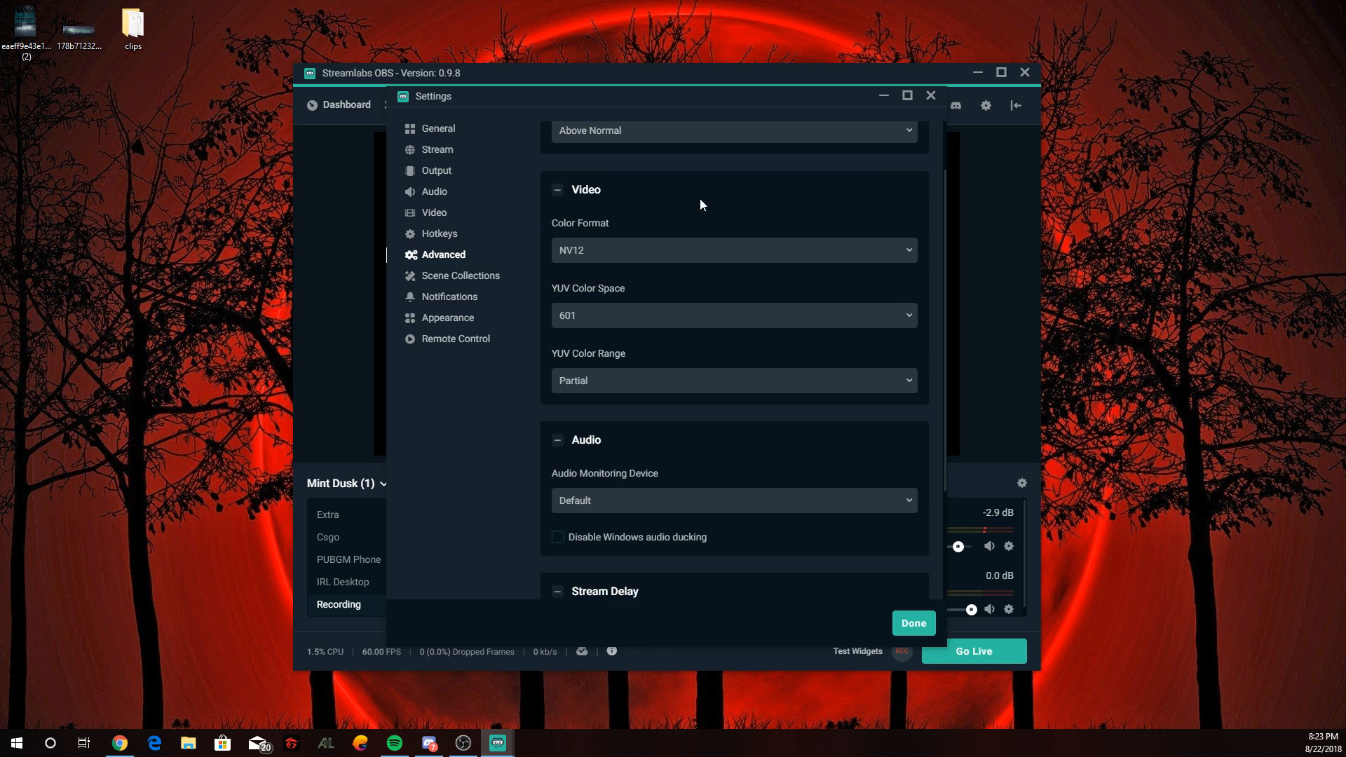
pyautogui.scroll(-2, 716, 302)
pyautogui.scroll(3, 715, 308)
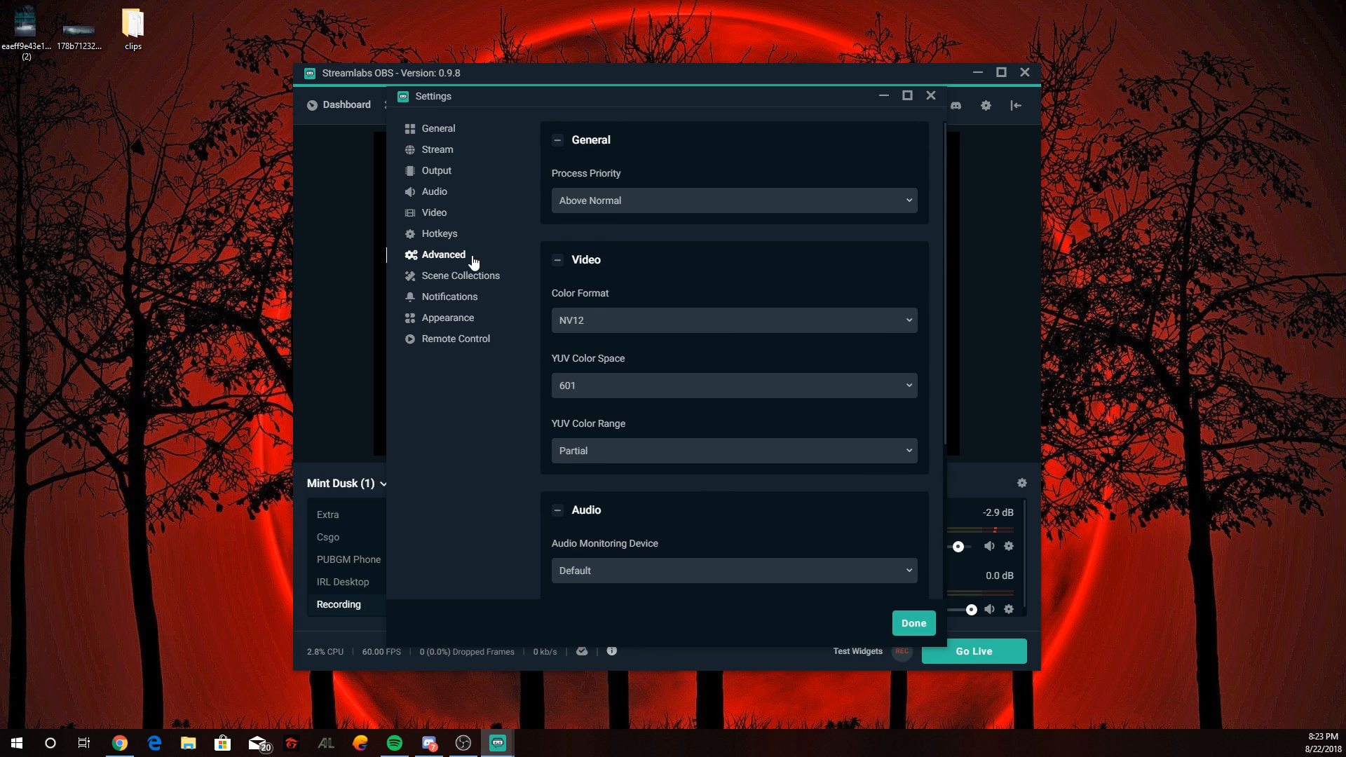
# Review the scene collections, notification, appearance, remote control and general settings, switching night mode off and back on along the way
pyautogui.click(468, 278)
pyautogui.click(448, 298)
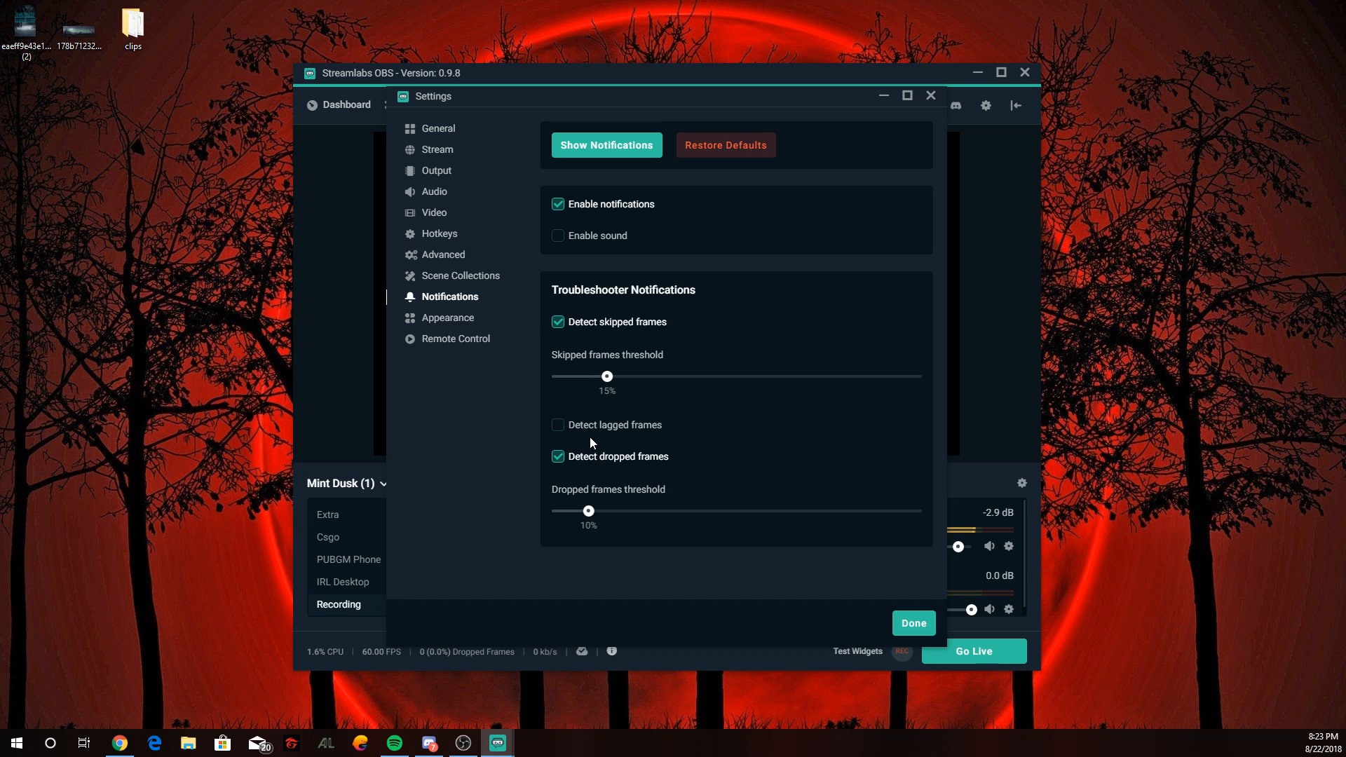
pyautogui.click(438, 320)
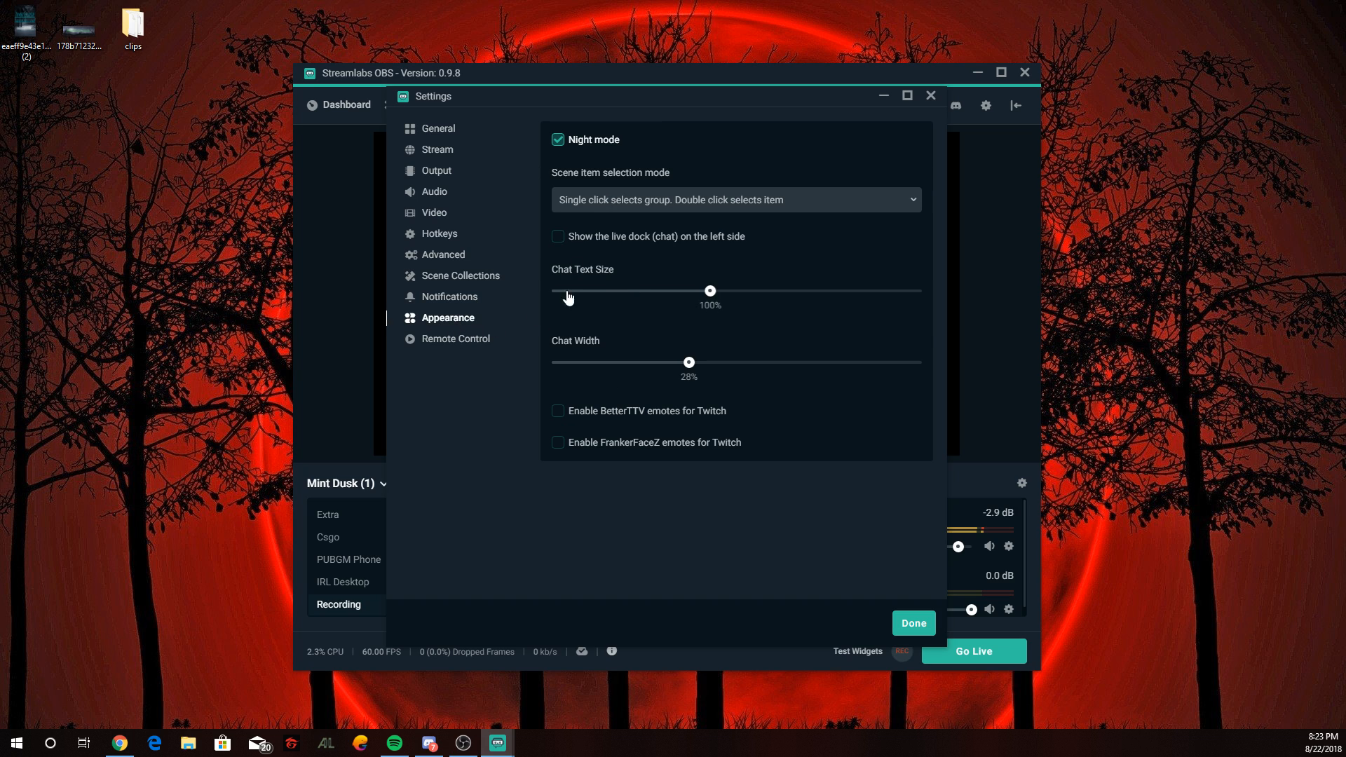
pyautogui.click(560, 142)
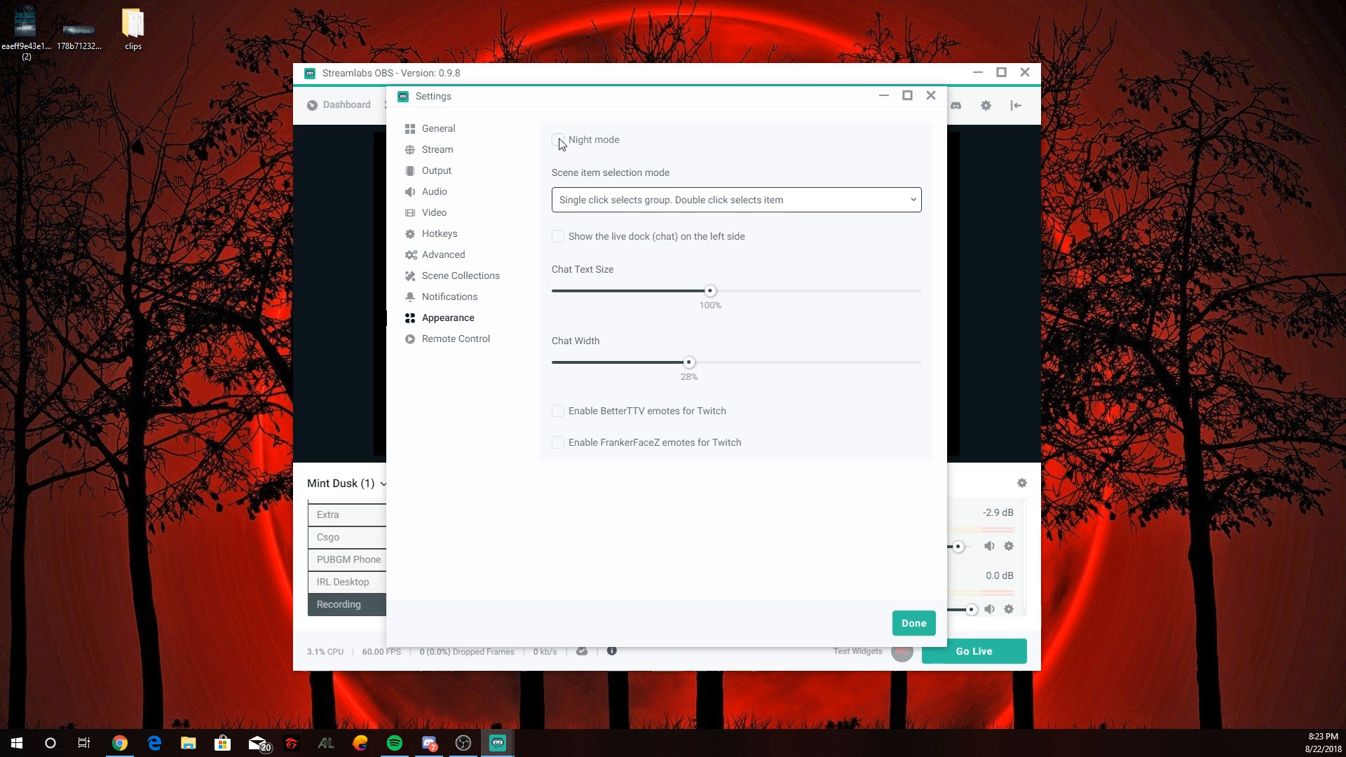
pyautogui.click(559, 142)
pyautogui.click(440, 340)
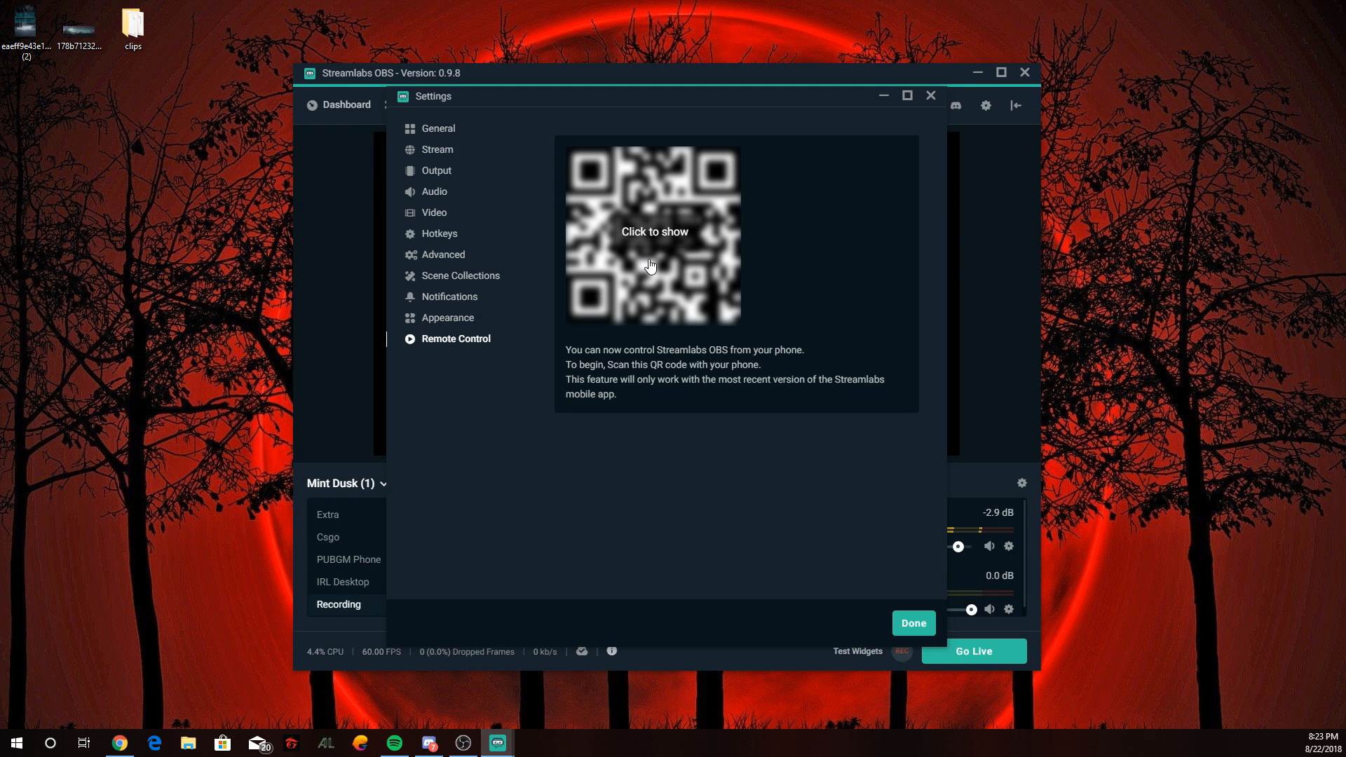
pyautogui.click(448, 140)
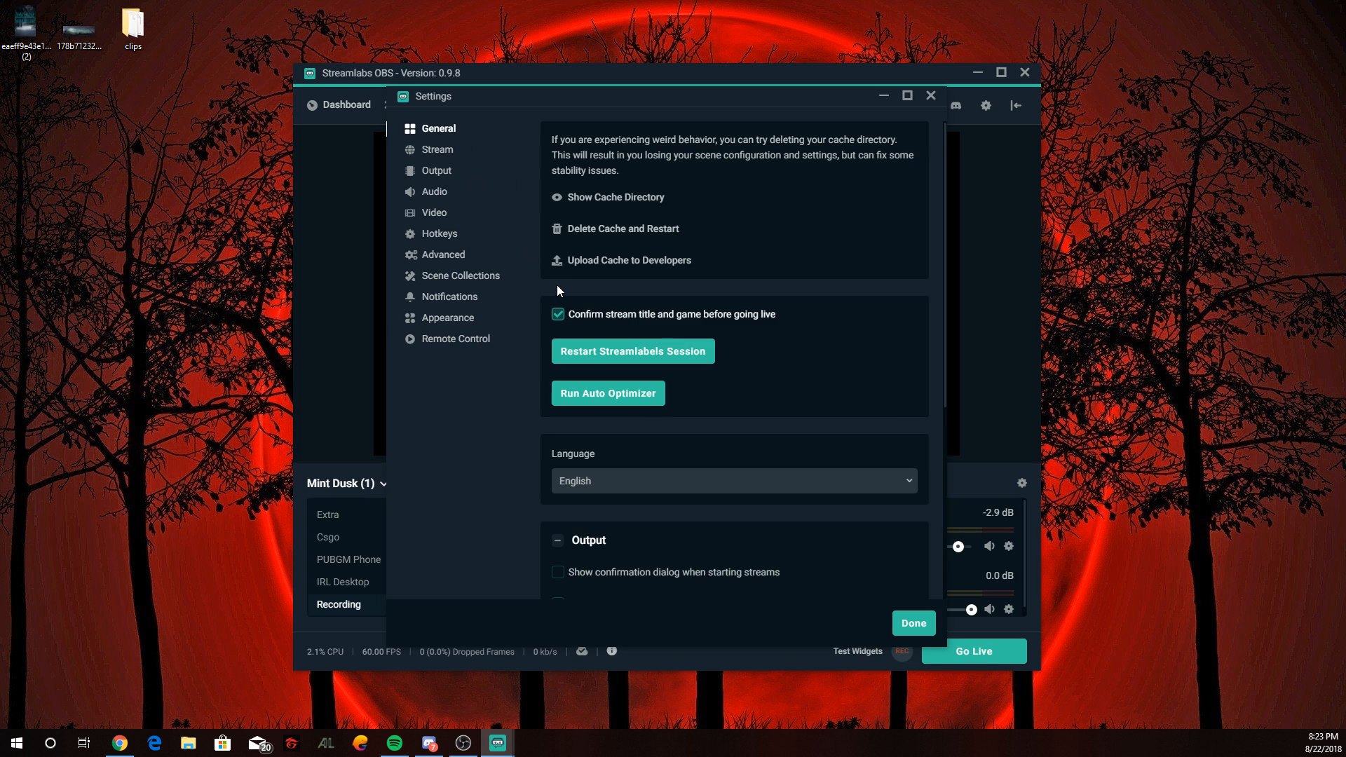
# Recheck the streaming and recording output settings, and close the settings window with the changes kept
pyautogui.click(441, 168)
pyautogui.scroll(-6, 713, 314)
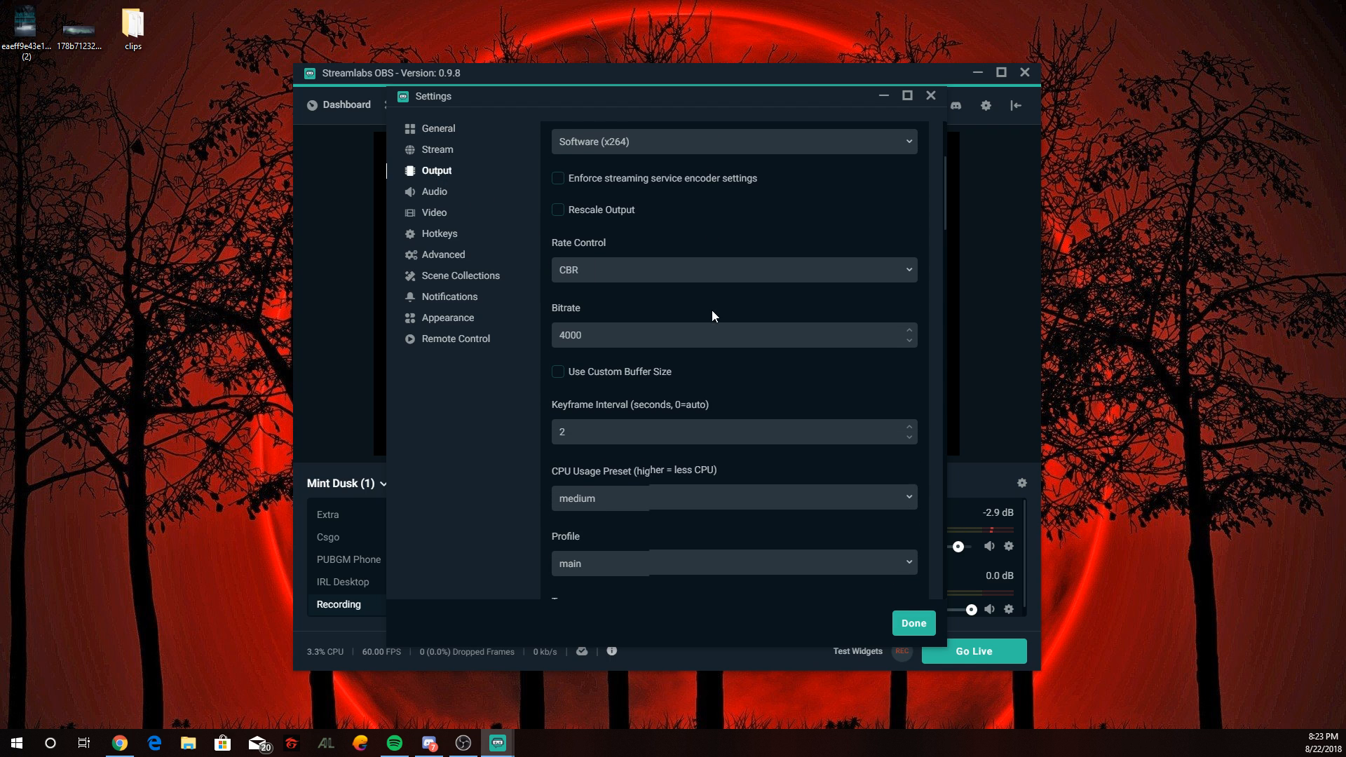
pyautogui.scroll(-4, 713, 312)
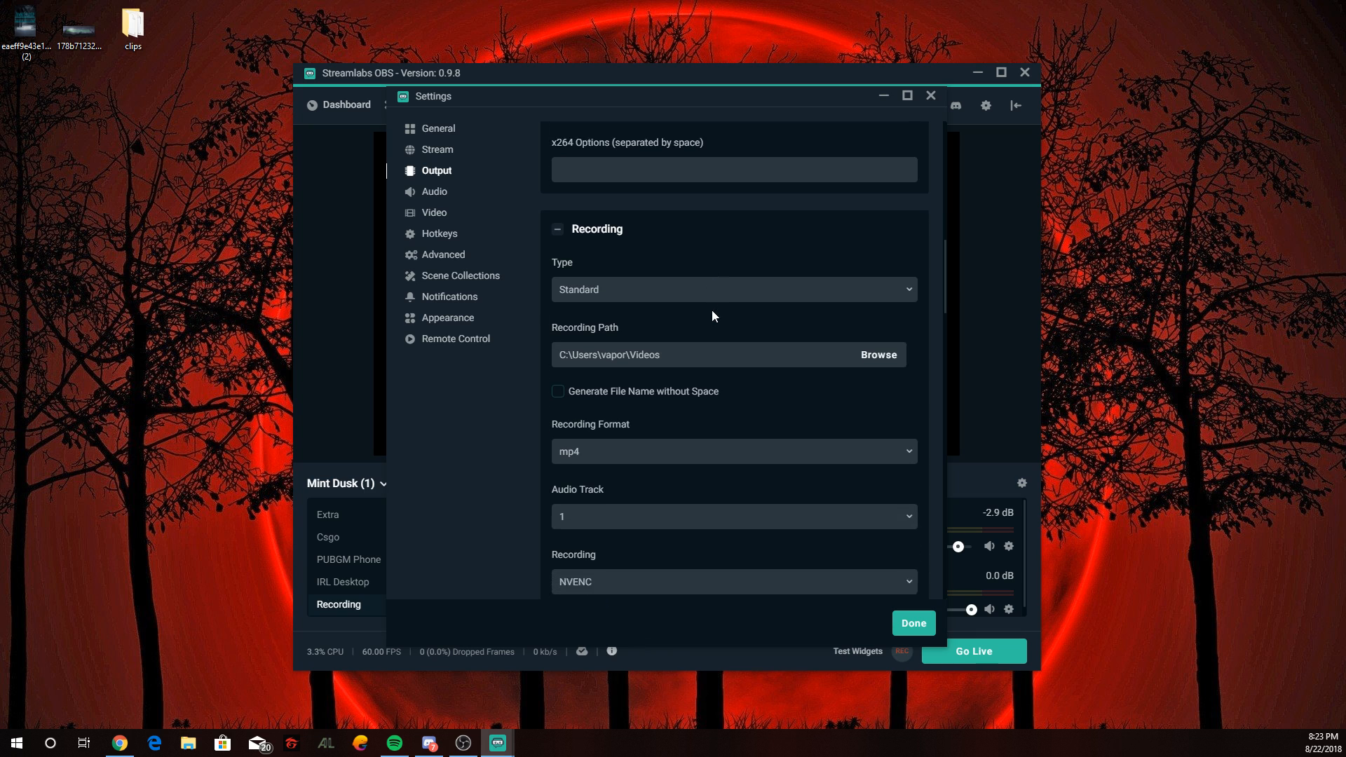
pyautogui.scroll(4, 712, 313)
pyautogui.scroll(6, 712, 316)
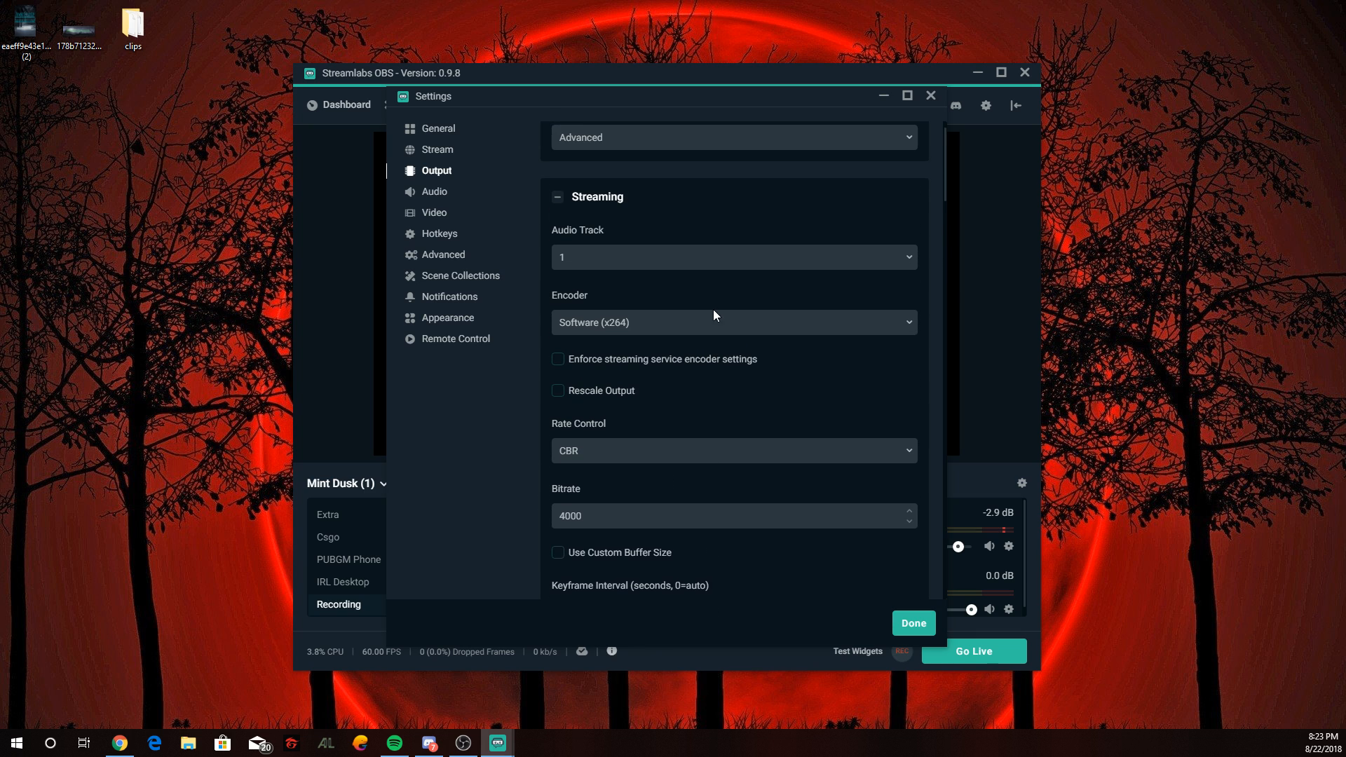
pyautogui.click(913, 623)
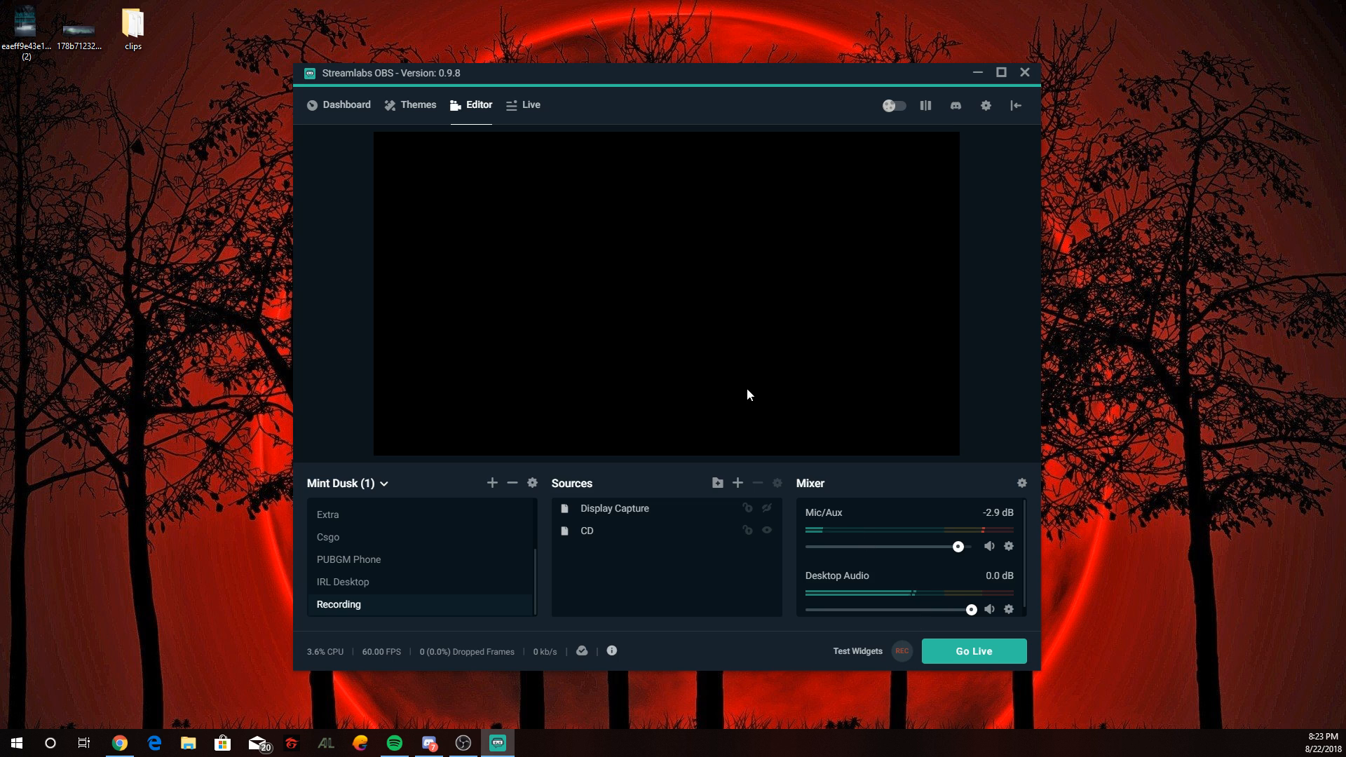